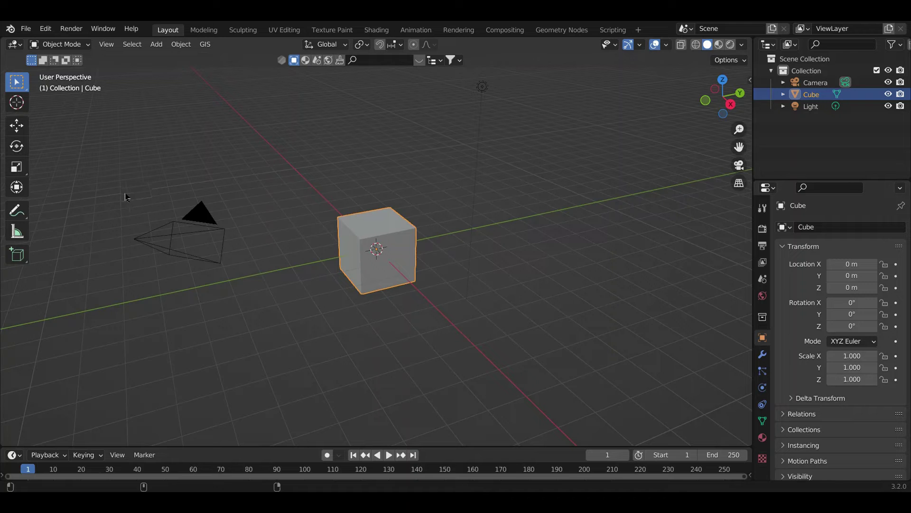
- Delete the default cube and open a Google satellite basemap of the world
key(Delete)
click(205, 44)
click(304, 74)
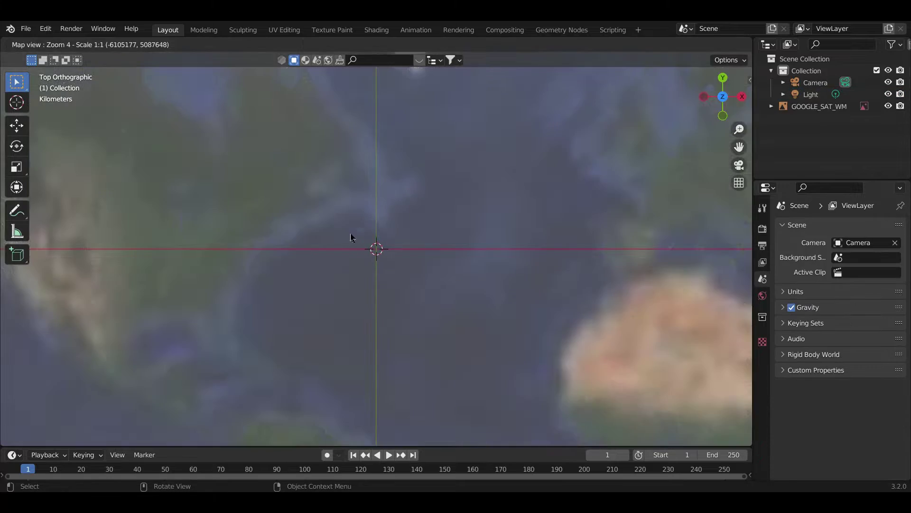
scroll(352, 234, up, 2)
scroll(424, 253, up, 1)
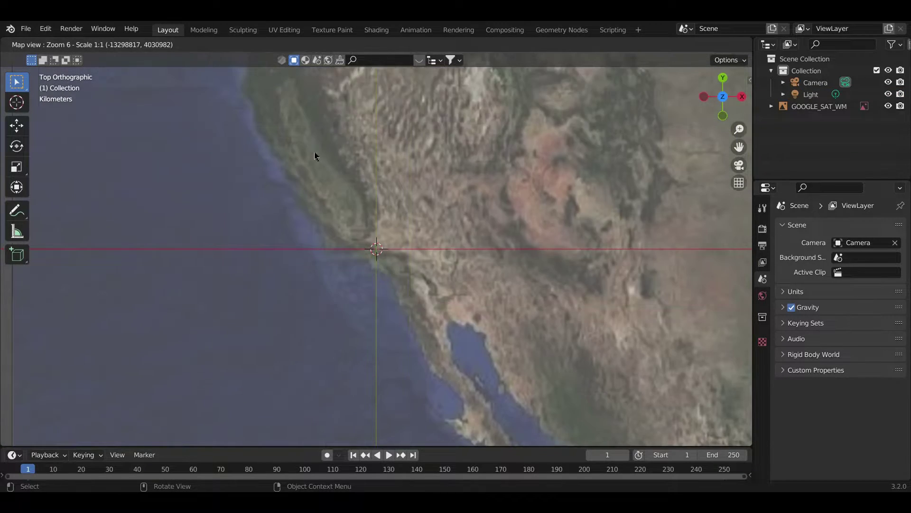
- Zoom into the snowy Coast Mountains and export that map view as a textured plane
drag(315, 152, 366, 204)
scroll(351, 245, up, 1)
scroll(352, 244, up, 1)
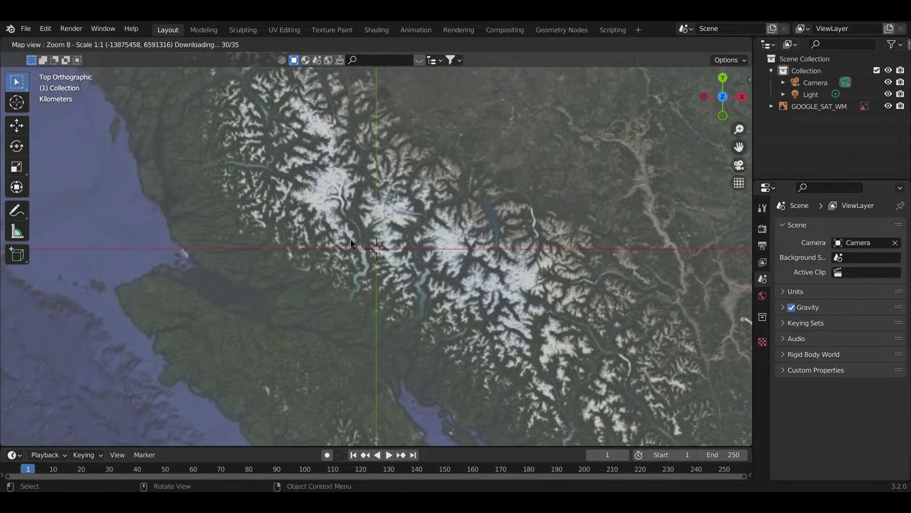
scroll(384, 281, up, 1)
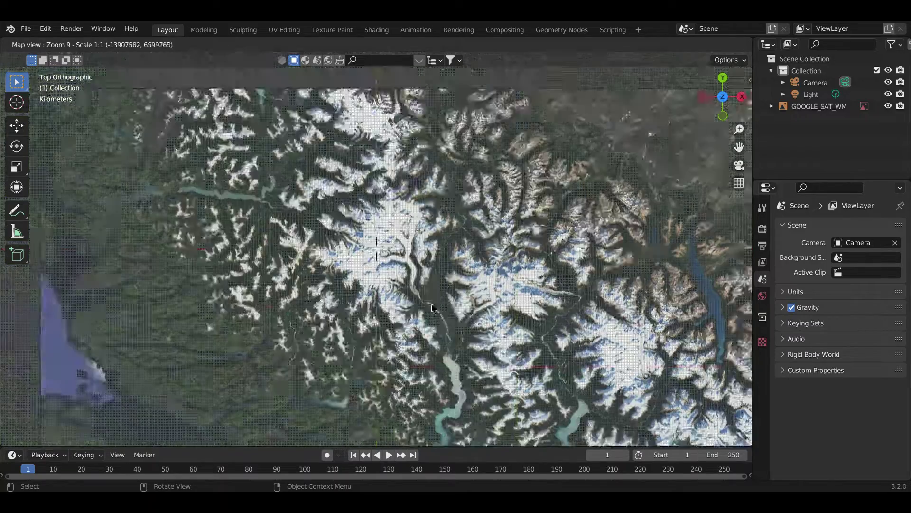
scroll(338, 288, up, 1)
scroll(338, 288, up, 1)
scroll(338, 289, down, 1)
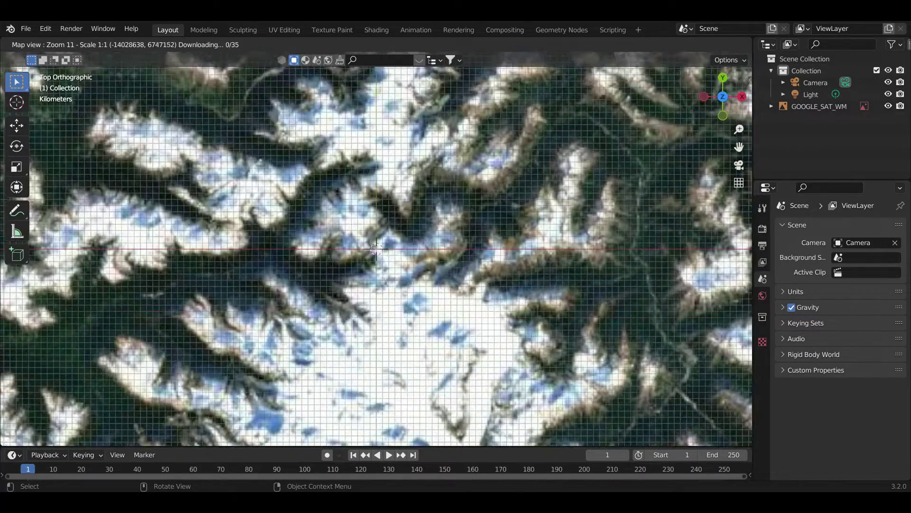
scroll(587, 246, up, 1)
key(e)
scroll(377, 228, up, 5)
click(46, 29)
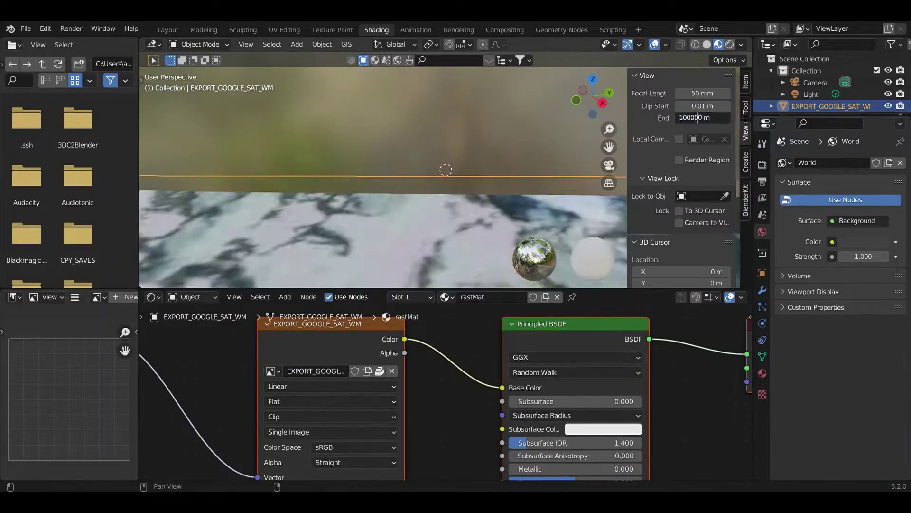
- Orbit and zoom to look down on the exported satellite terrain
middle_drag(382, 168, 458, 183)
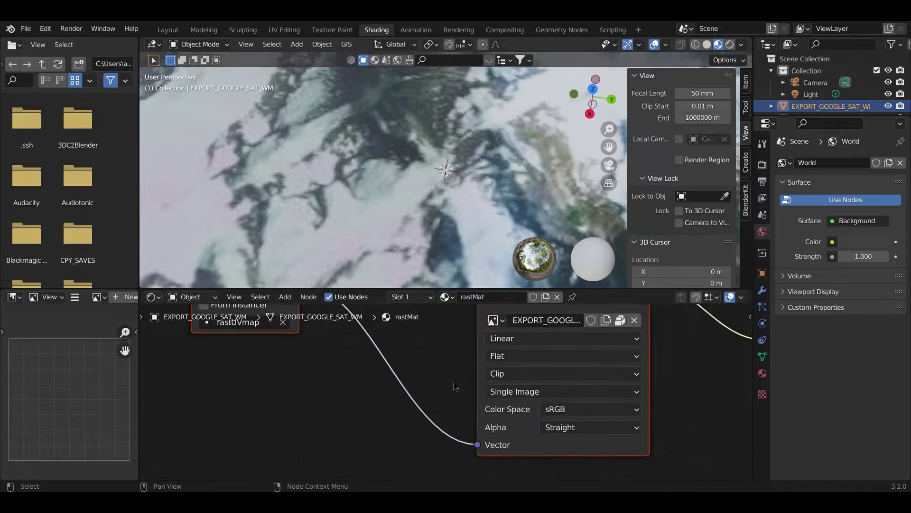
scroll(262, 423, up, 2)
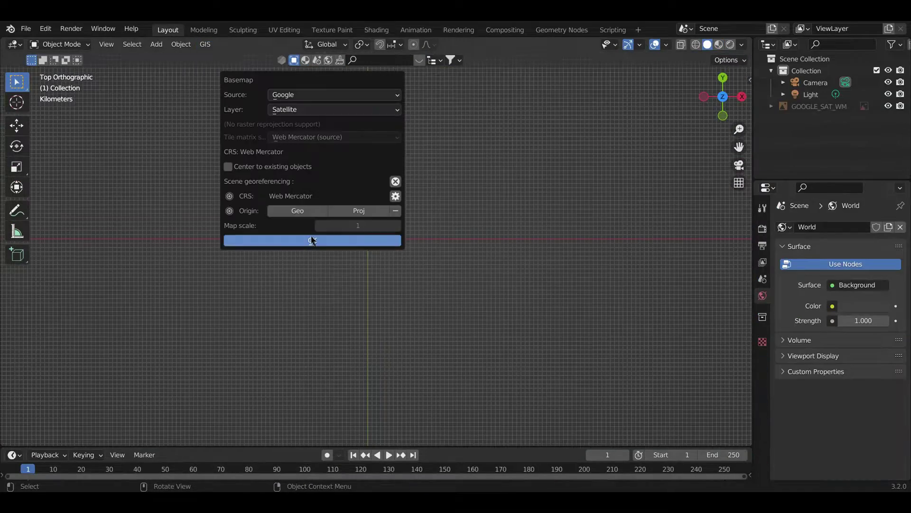
- Load the Google Satellite basemap, zoom in, and export it as plane EXPORT_GOOGLE_SAT_WM.001
click(374, 240)
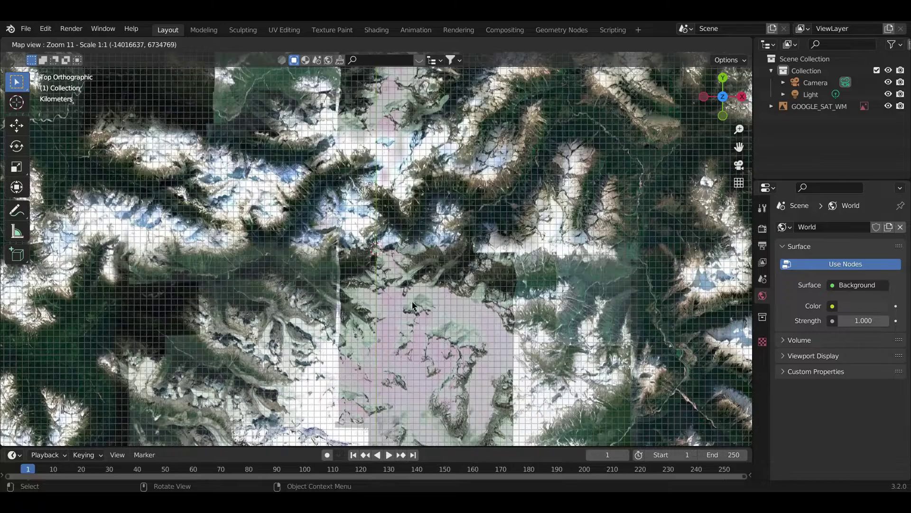
scroll(488, 293, up, 1)
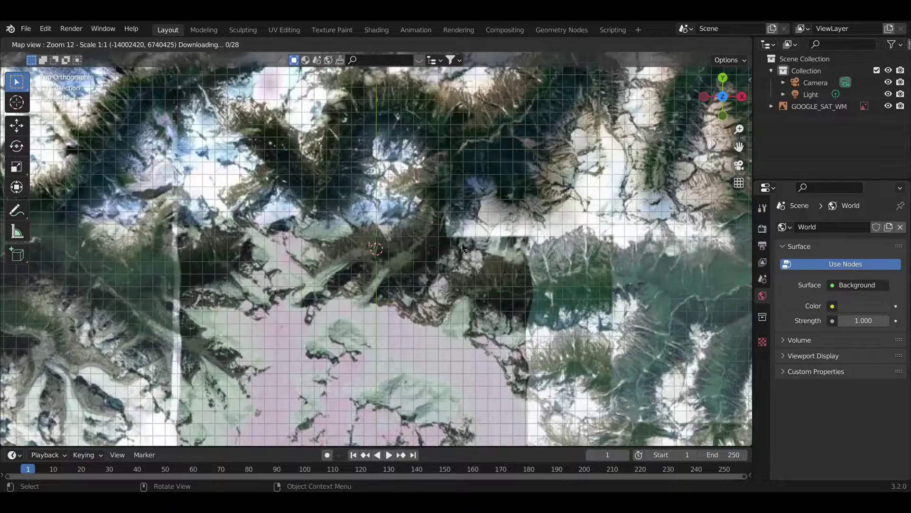
key(e)
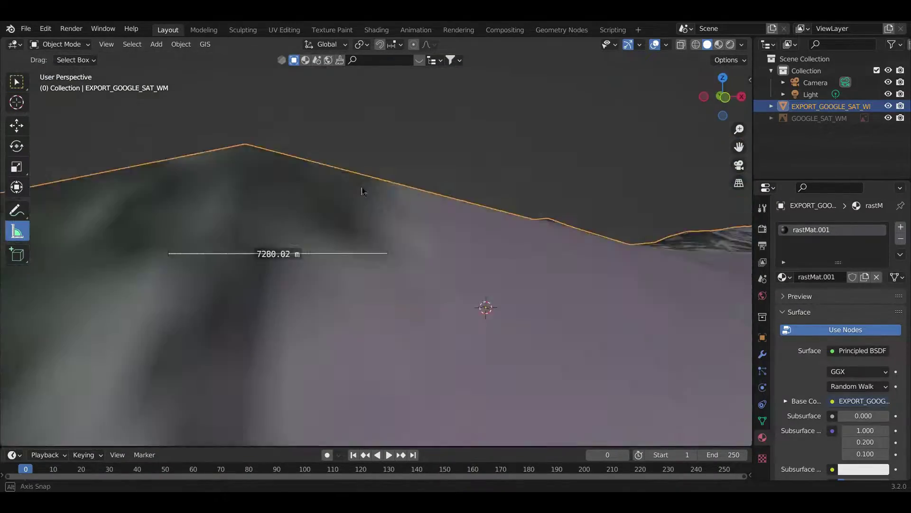
key(z)
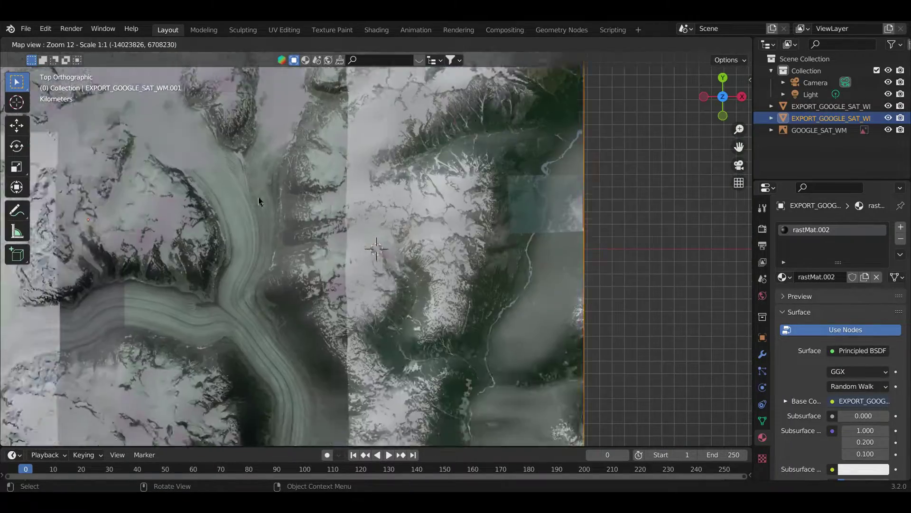
- Export neighbouring map areas as extra tiles up to EXPORT_GOOGLE_SAT_WM.005 and save
middle_drag(258, 201, 212, 227)
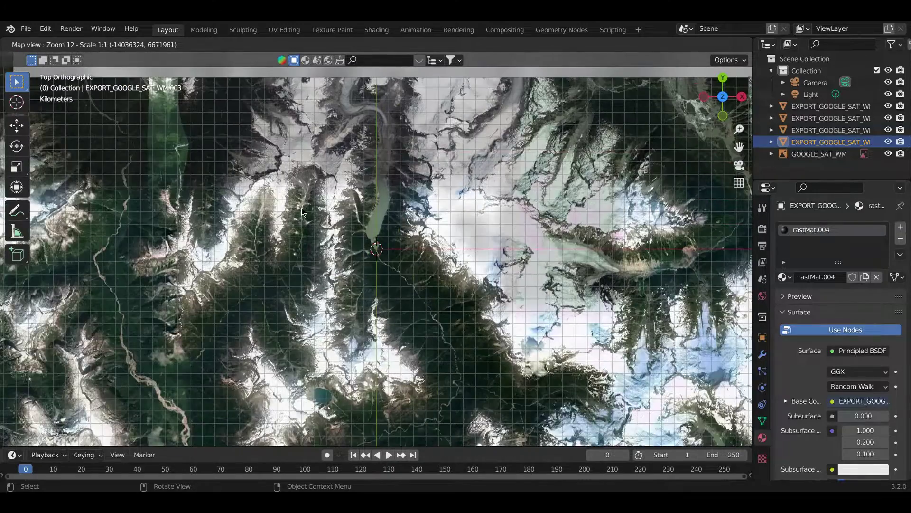
key(e)
click(206, 44)
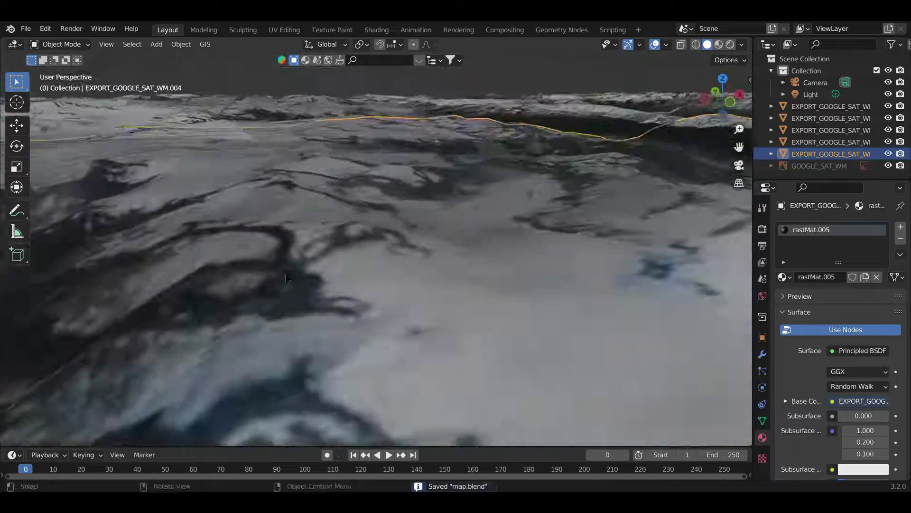
key(ctrl+s)
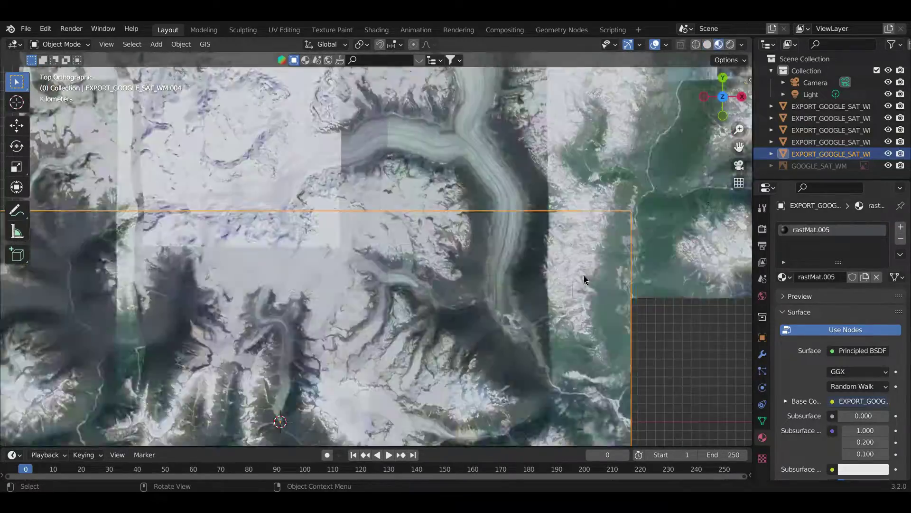
key(KP_7)
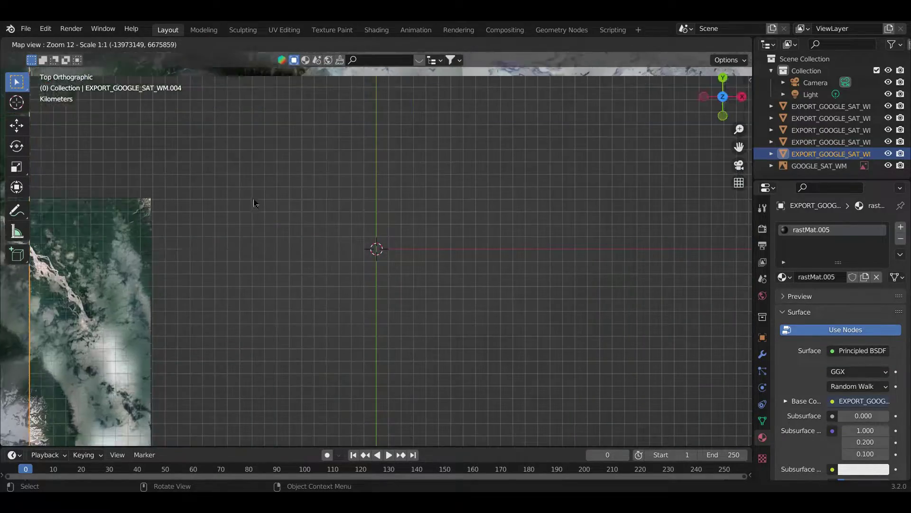
key(e)
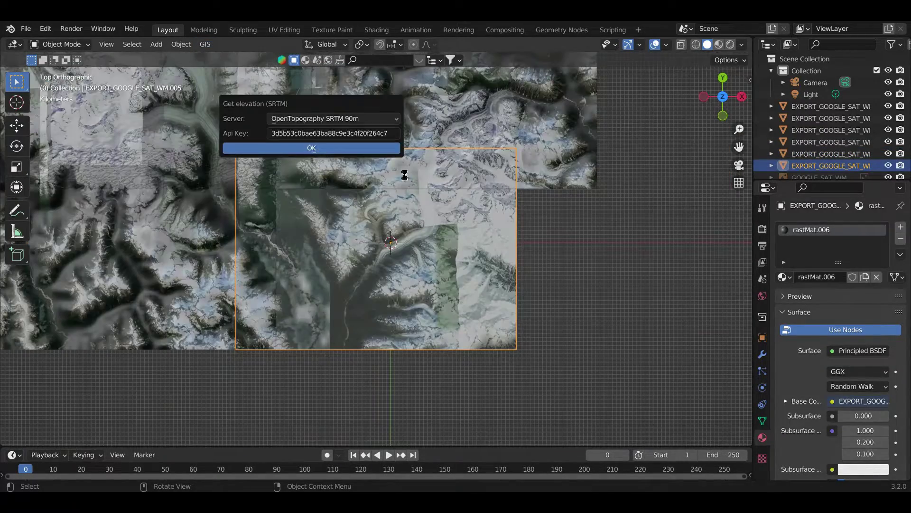
- Fetch OpenTopography SRTM 90m elevation for the tiles and orbit to inspect the relief
key(Return)
mouse_move(373, 197)
middle_down()
mouse_move(351, 309)
mouse_move(79, 260)
middle_up()
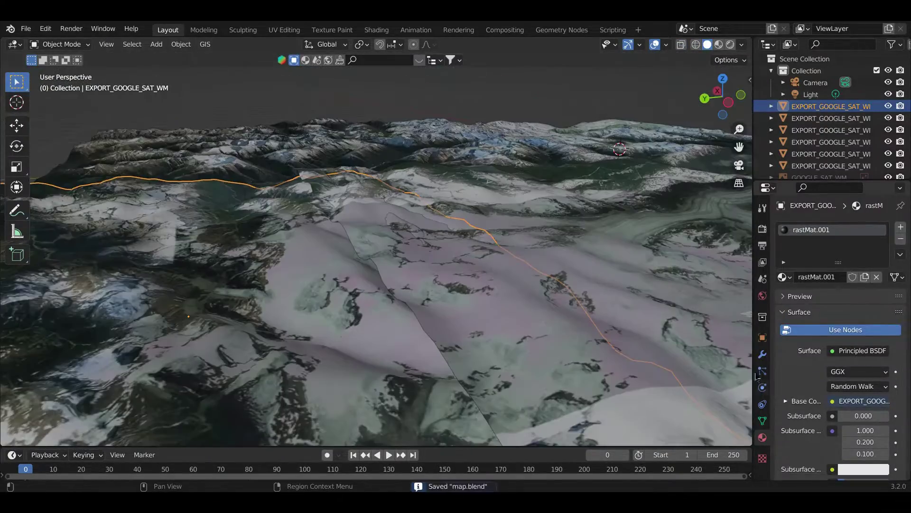
- Add a Mesh Deform modifier to the terrain tile in Modifier properties
click(762, 354)
drag(754, 354, 693, 354)
click(735, 227)
scroll(690, 431, down, 3)
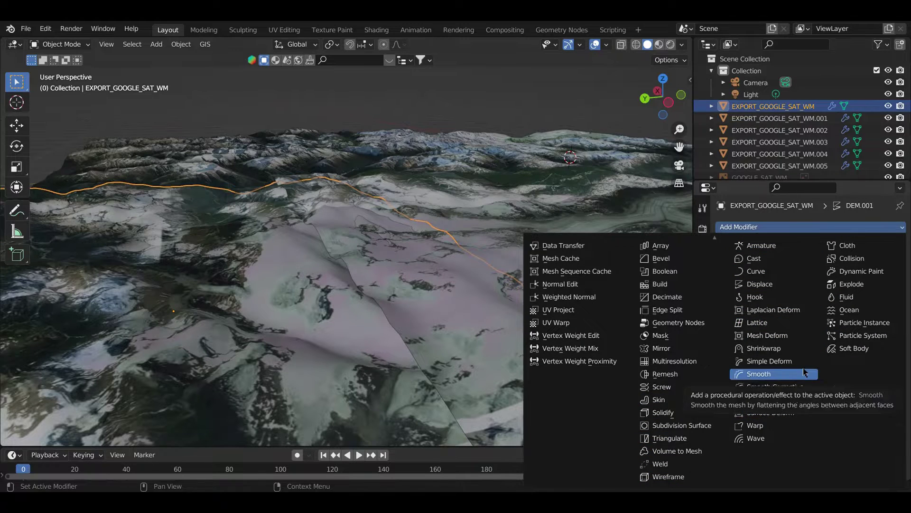
click(788, 339)
click(883, 410)
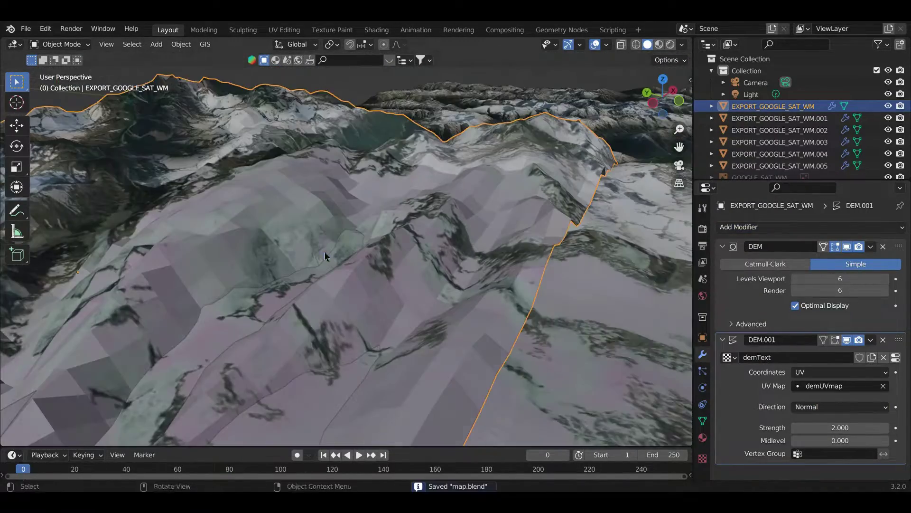
- Add a Subdivision Surface modifier to the tile and save the file
click(741, 227)
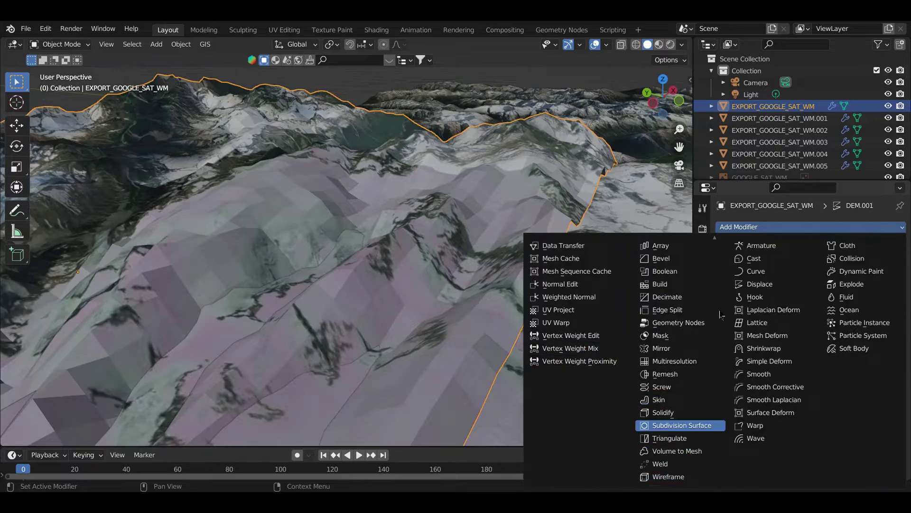
click(669, 474)
key(ctrl+s)
middle_drag(417, 265, 427, 266)
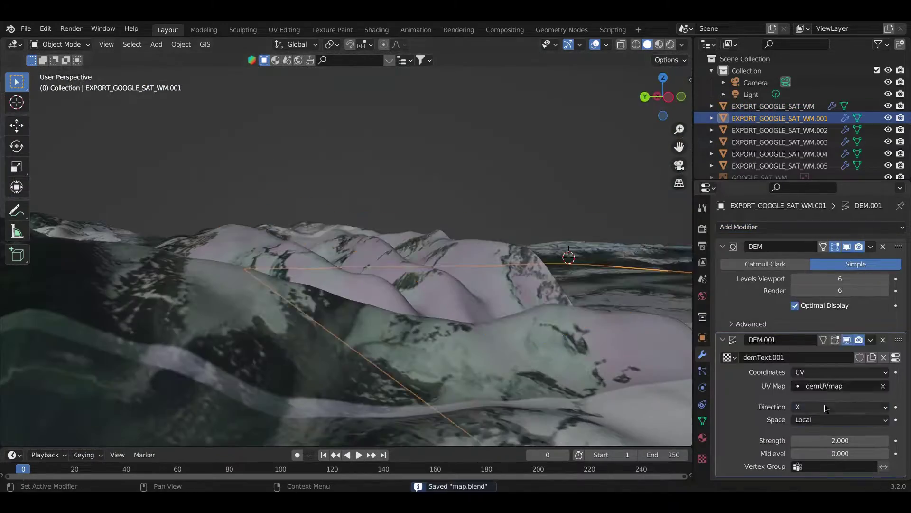
- Switch the Displace direction between Normal and Z (Global), ending on Z, and save
click(817, 411)
click(805, 412)
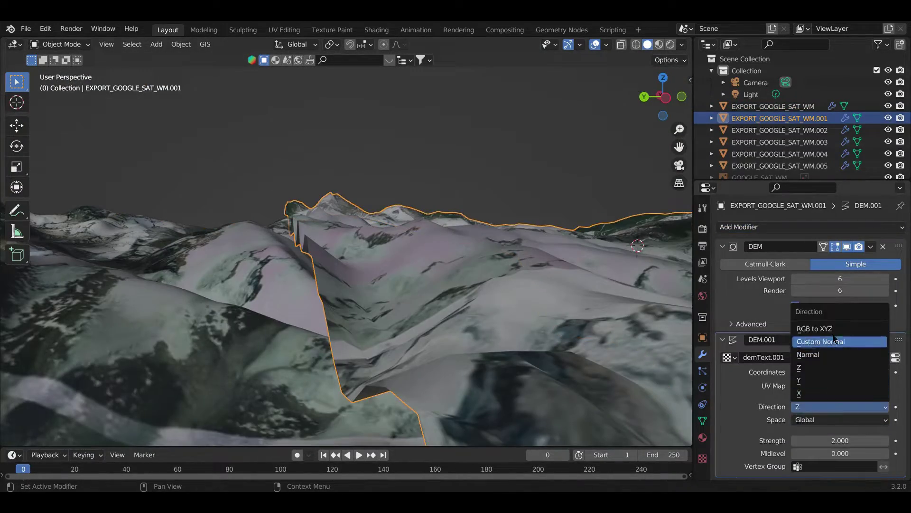
click(812, 354)
click(840, 407)
click(807, 420)
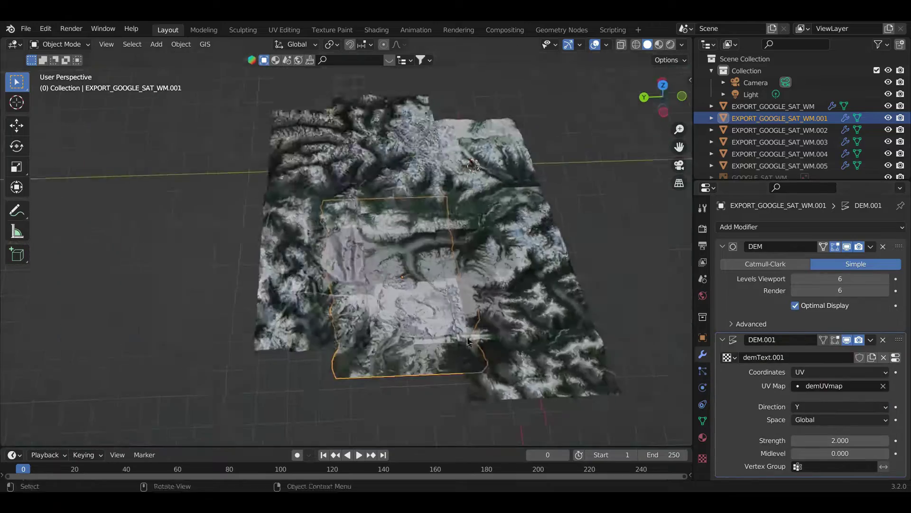
click(850, 408)
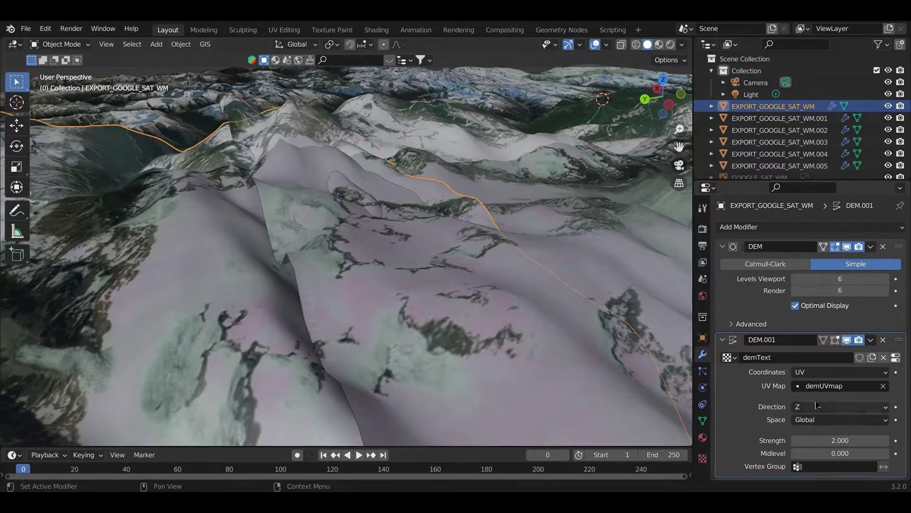
key(ctrl+s)
- Inspect the .001, base and .002 terrain tiles' transform values one by one
mouse_move(380, 257)
middle_down()
mouse_move(242, 250)
mouse_move(390, 254)
mouse_move(416, 270)
mouse_move(387, 236)
mouse_move(411, 321)
mouse_move(417, 265)
middle_up()
click(242, 251)
key(n)
key(ctrl+s)
click(416, 271)
click(403, 256)
click(398, 285)
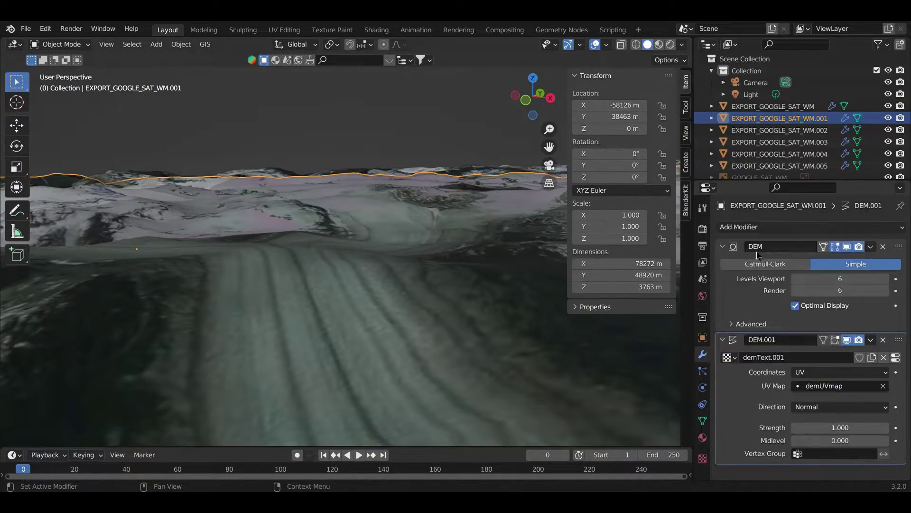
- Try a displacement strength of -2, revert it to 1, and save
drag(841, 427, 807, 427)
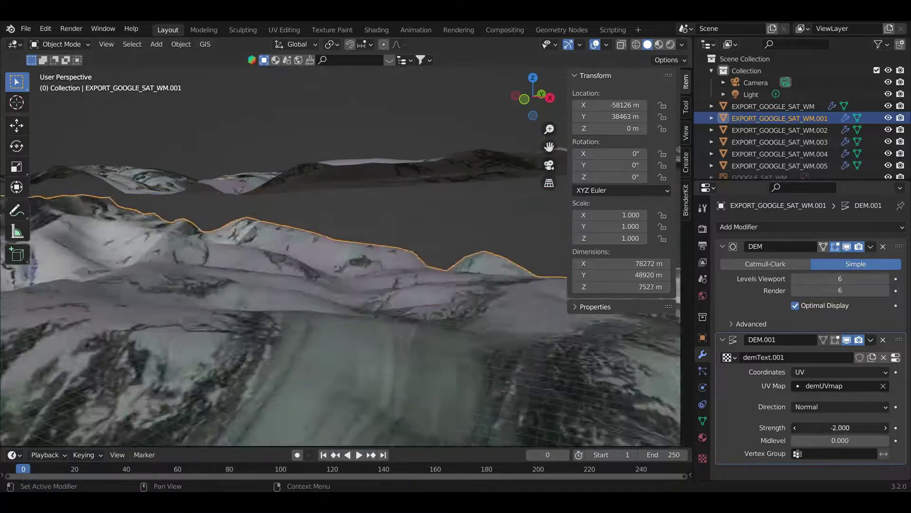
key(ctrl+z)
middle_drag(342, 266, 352, 286)
key(ctrl+s)
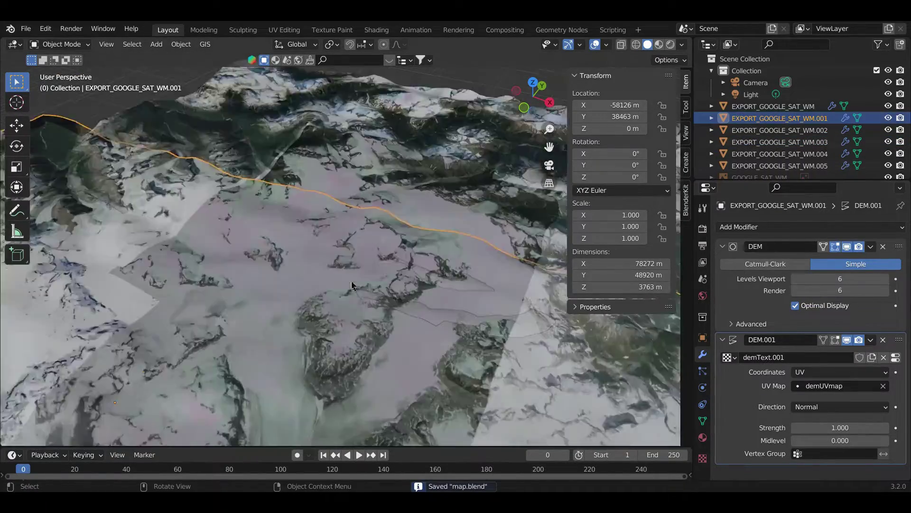
- Assign a different demText displacement texture to a tile and inspect the updated terrain
key(x)
click(285, 239)
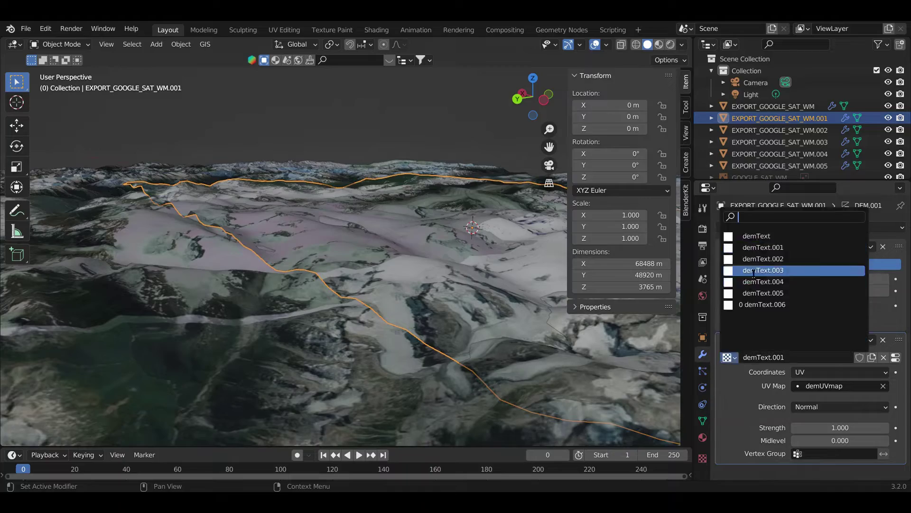
click(762, 304)
middle_drag(427, 285, 371, 290)
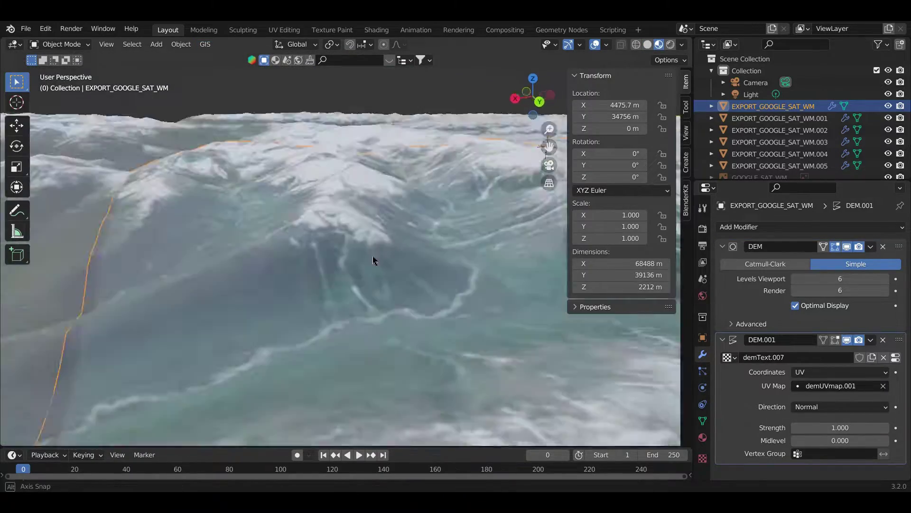
middle_drag(375, 257, 407, 278)
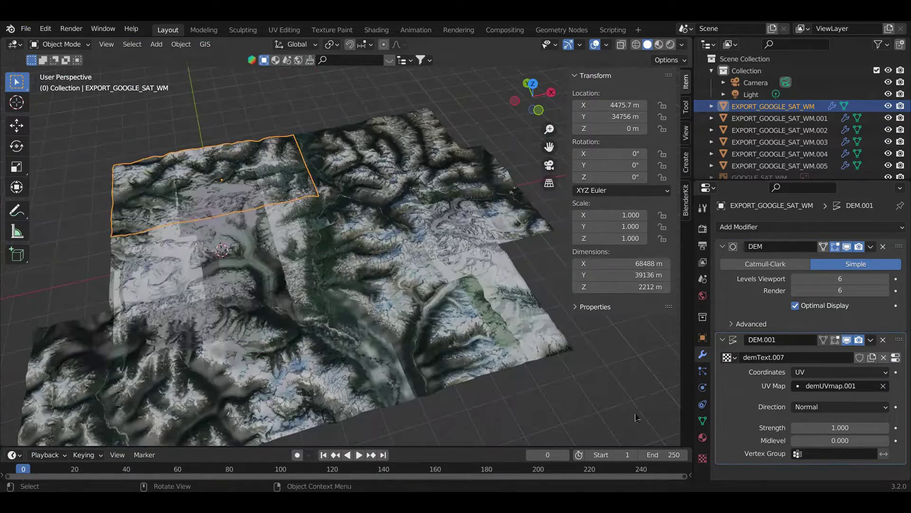
scroll(150, 143, up, 3)
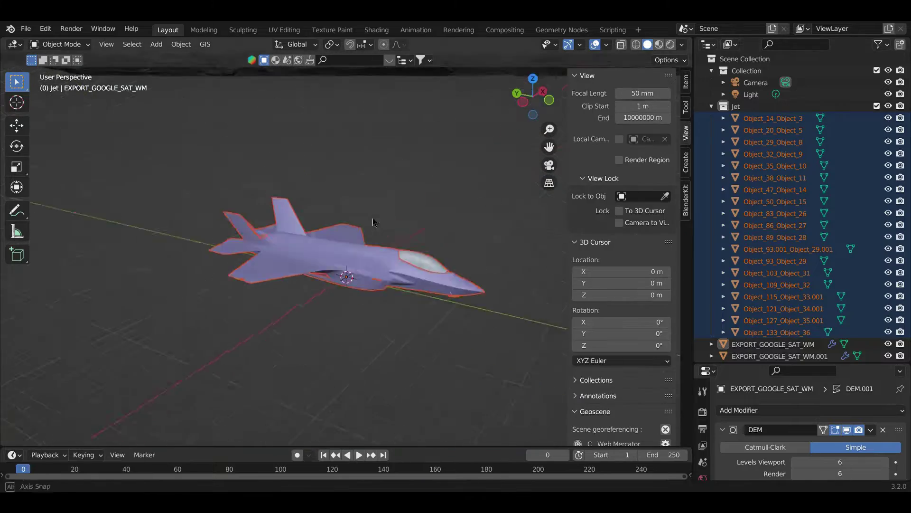
- Add a Plain Axes empty and parent the jet parts to it
key(shift+a)
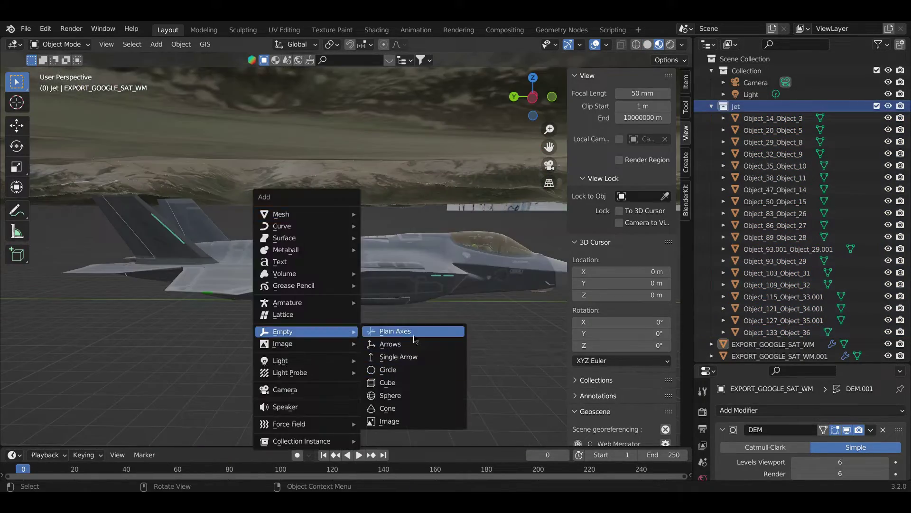
click(395, 331)
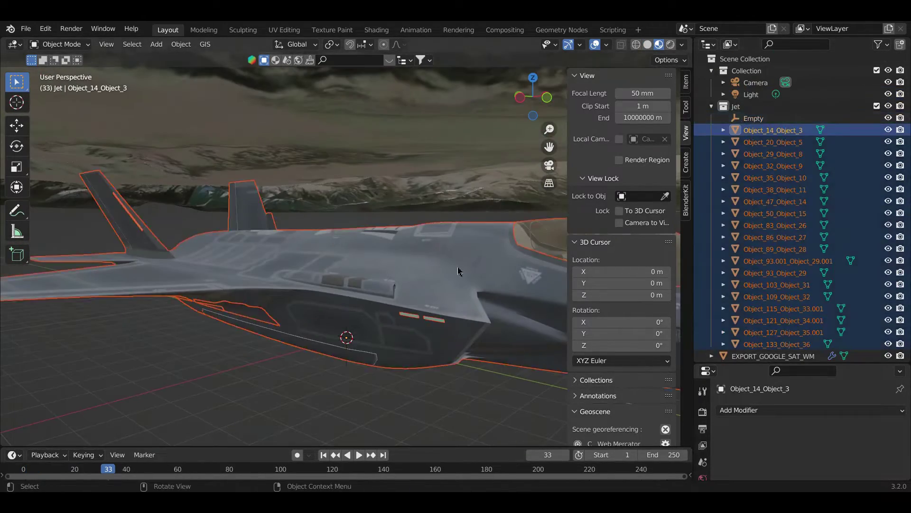
right_click(322, 304)
click(408, 271)
key(ctrl+s)
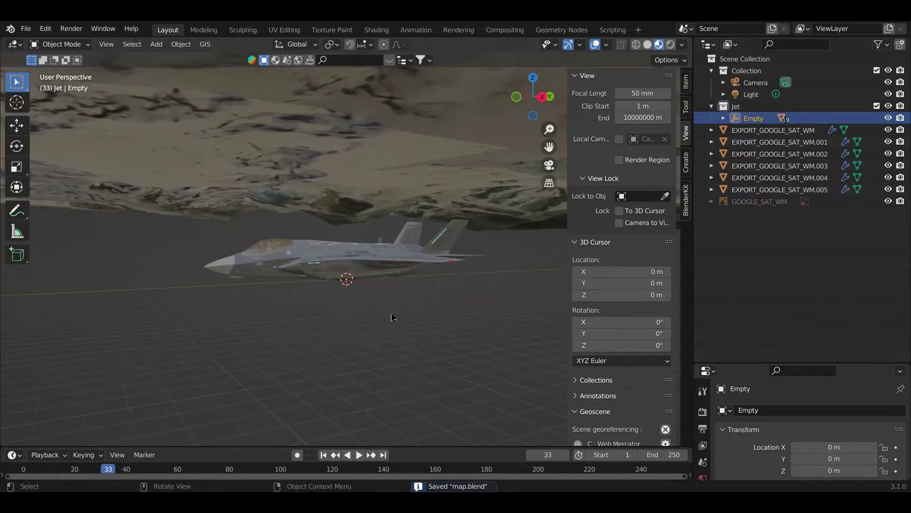
- Raise the empty carrying the jet to a height of Z 5000 m
mouse_move(392, 318)
middle_down()
mouse_move(387, 264)
mouse_move(674, 85)
middle_up()
key(g)
key(z)
click(387, 261)
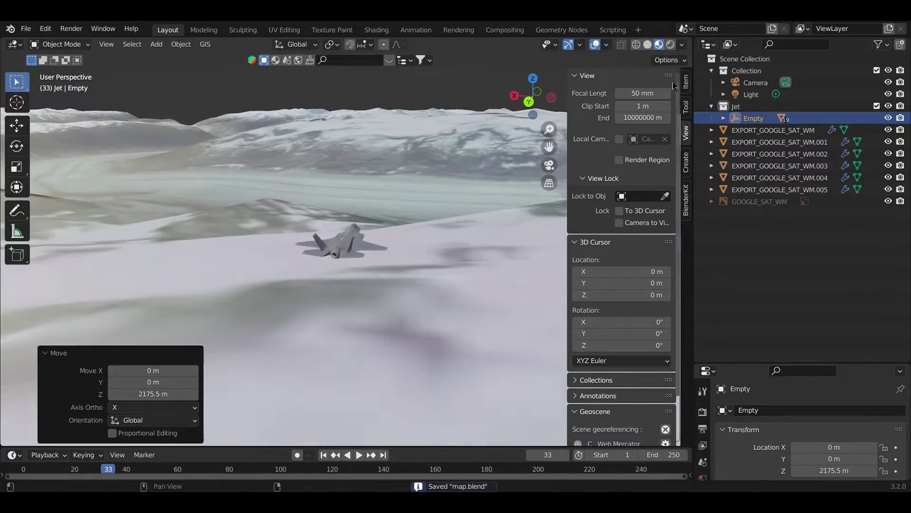
click(686, 82)
scroll(472, 258, down, 4)
key(g)
key(z)
click(369, 258)
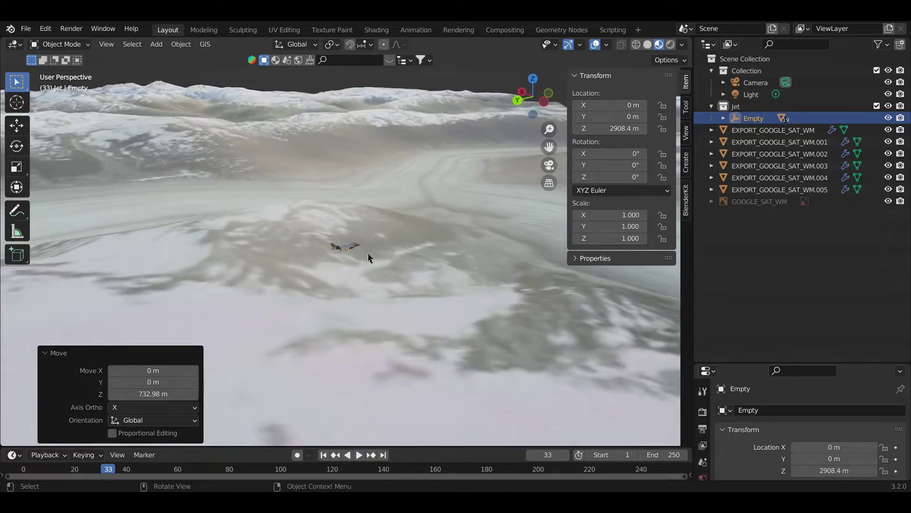
double_click(617, 128)
text(5000)
key(Return)
- Select the camera and scale it to 33.821, saving the file
middle_drag(371, 256, 369, 427)
scroll(370, 450, down, 3)
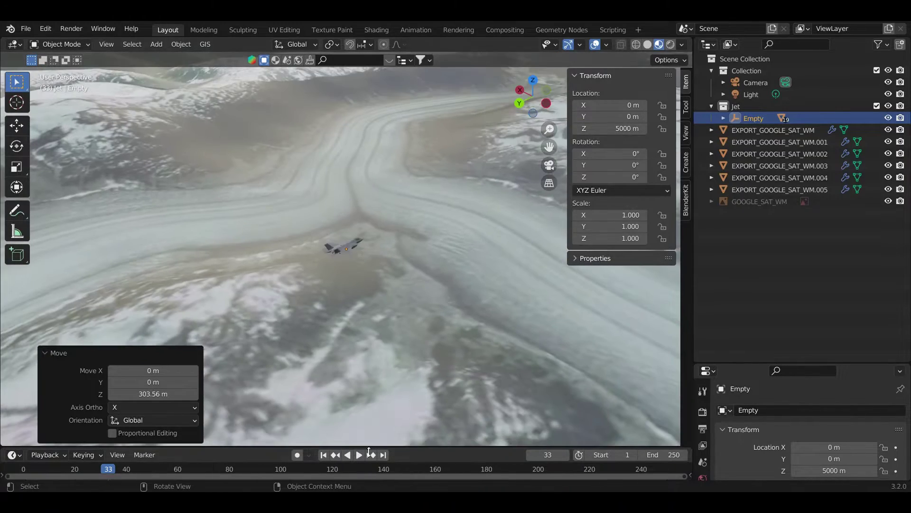
drag(369, 447, 369, 400)
key(ctrl+s)
click(755, 82)
click(723, 119)
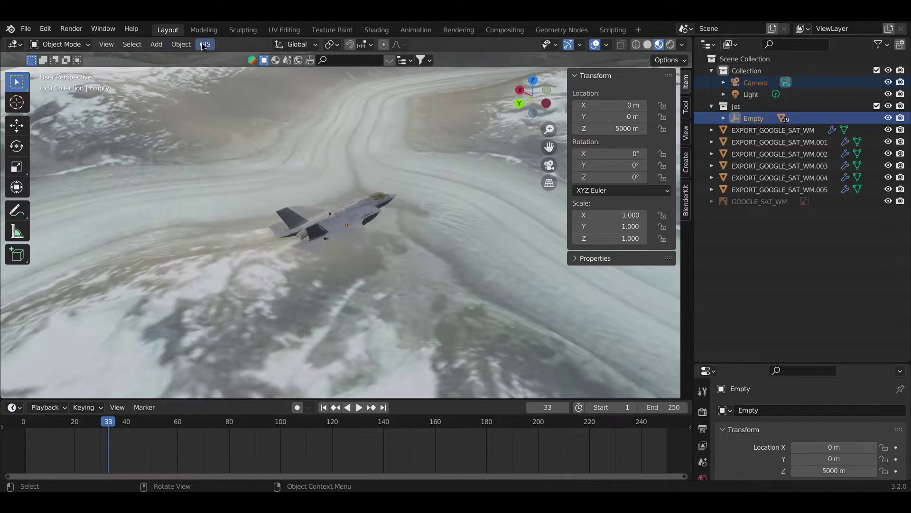
click(181, 44)
key(s)
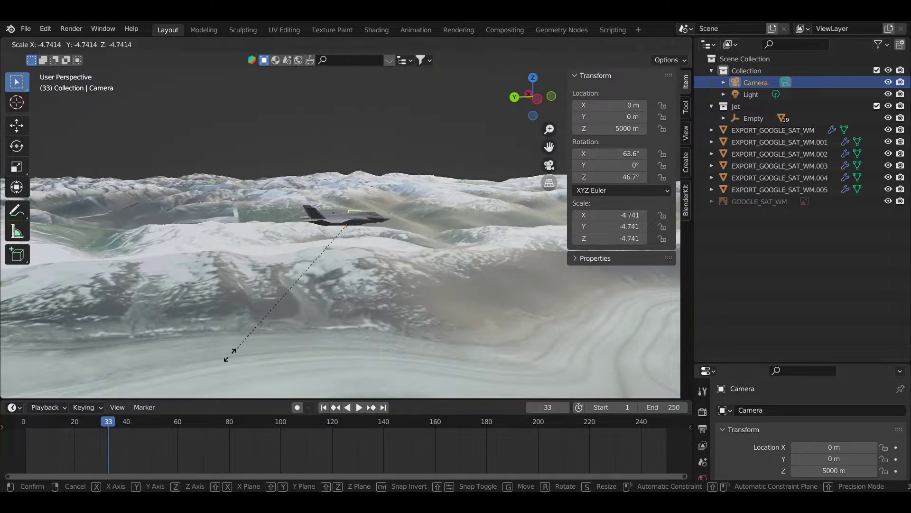
click(567, 122)
key(ctrl+s)
key(ctrl+s)
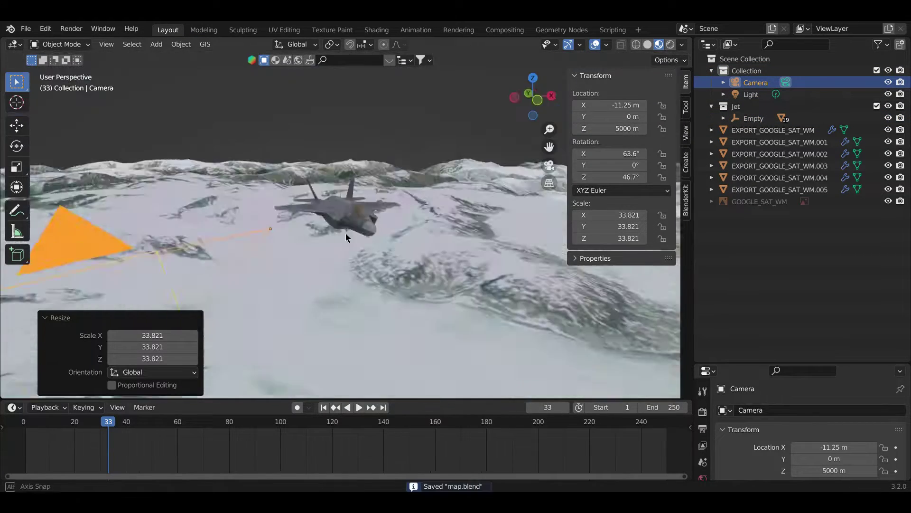
- Move the camera to Y -250 m
middle_drag(613, 105, 612, 116)
text(-250)
key(Return)
- Adjust the camera height and extend its clip end to 1000000 m, then save
drag(612, 128, 617, 128)
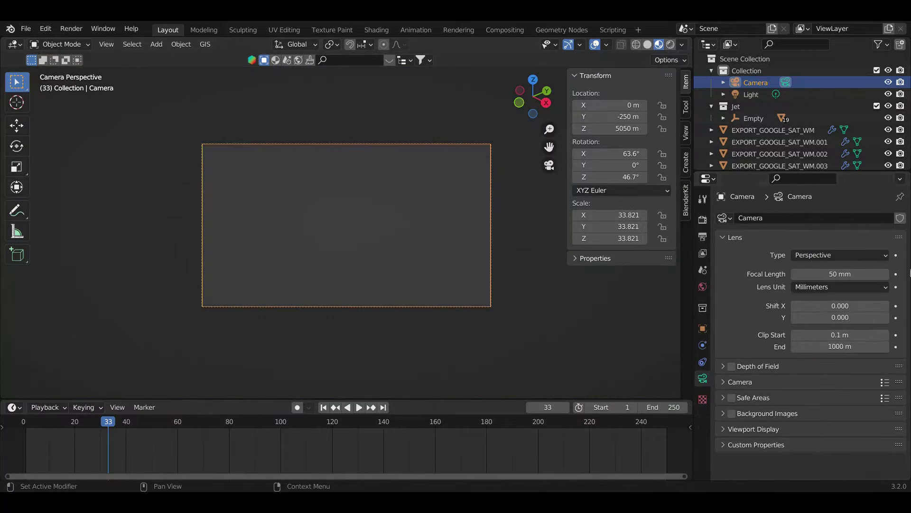
drag(807, 346, 864, 346)
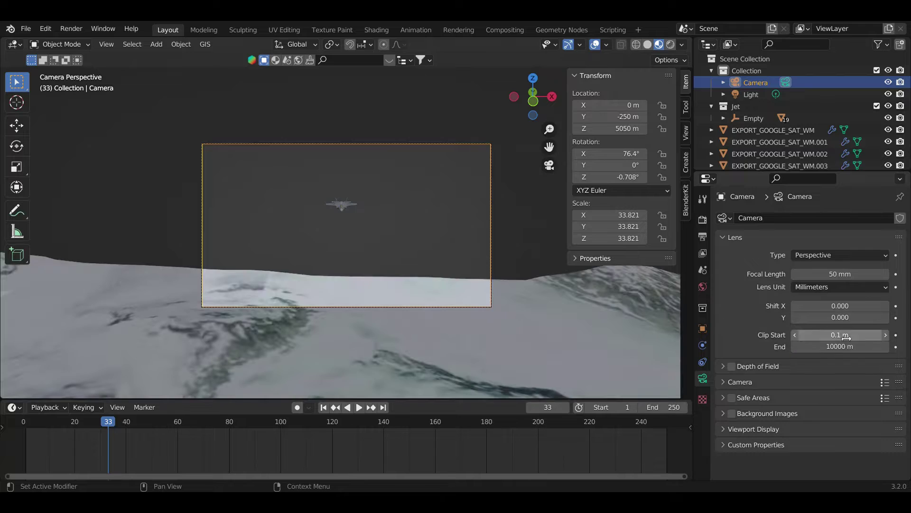
scroll(449, 178, up, 4)
key(ctrl+s)
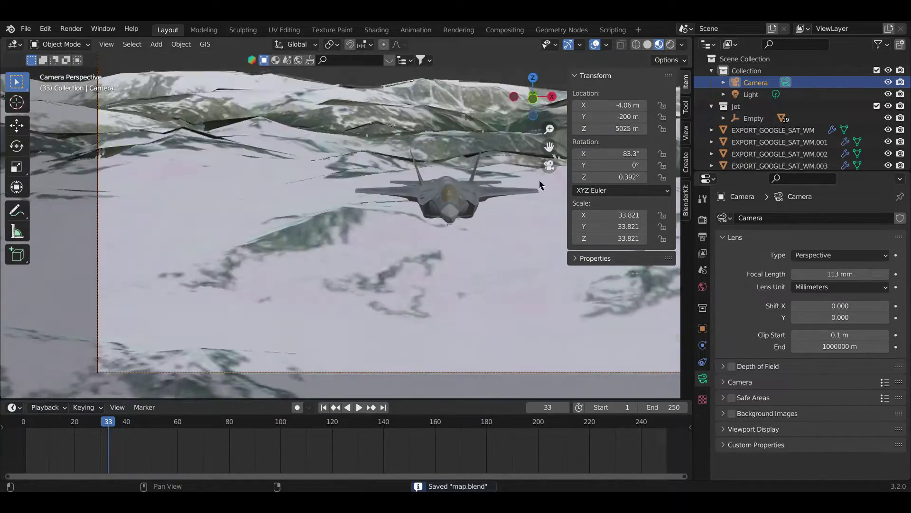
key(ctrl+s)
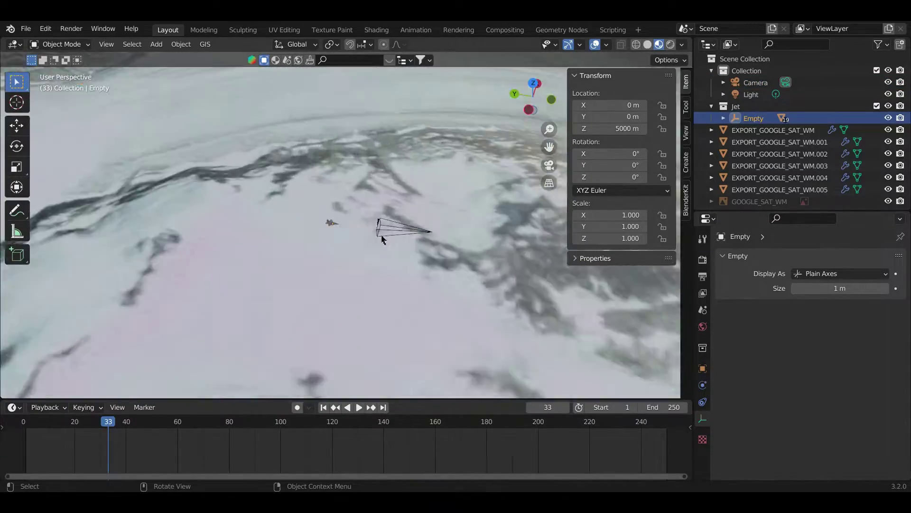
- Add a NURBS path, scale it up to 20573.156 across the terrain, and reposition a point
key(shift+a)
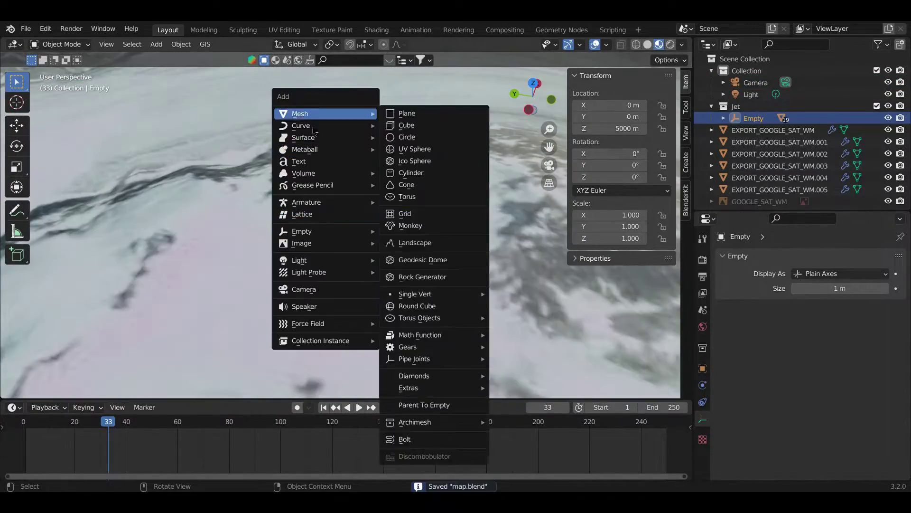
click(427, 181)
drag(17, 81, 83, 111)
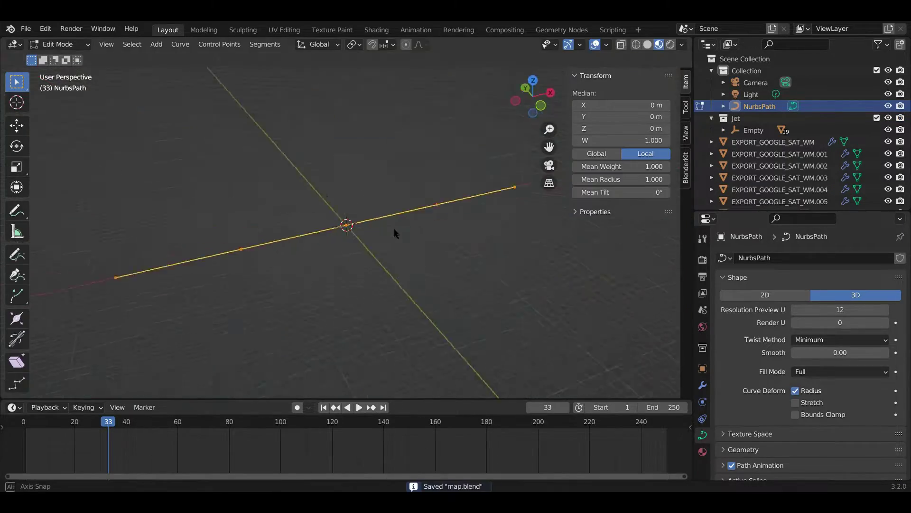
key(Tab)
key(s)
click(365, 224)
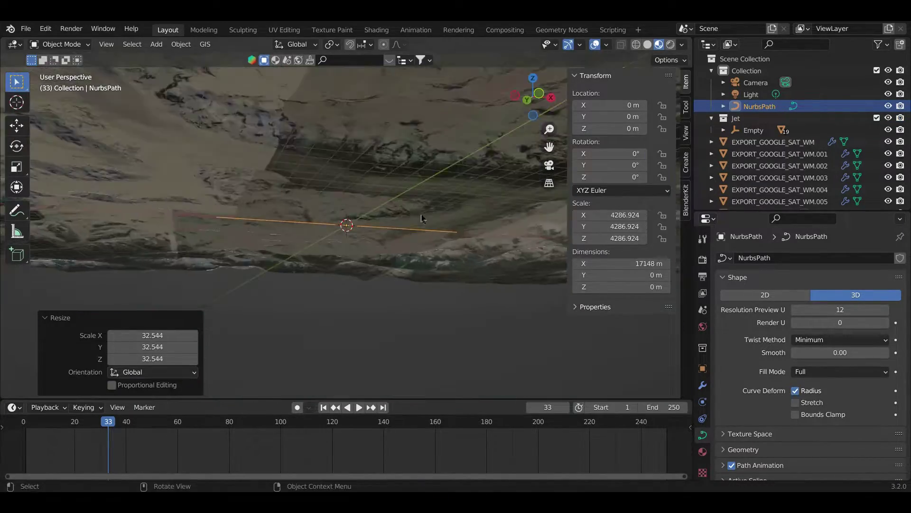
key(s)
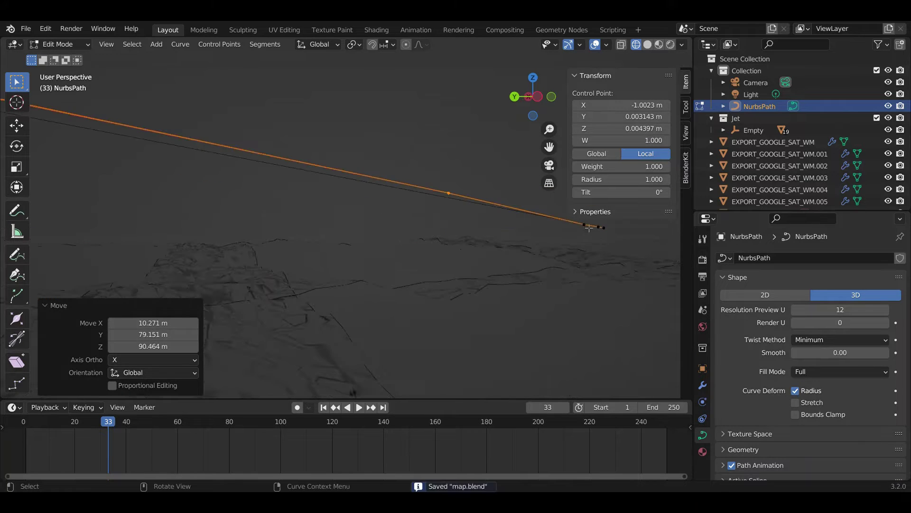
key(Tab)
middle_drag(589, 228, 303, 268)
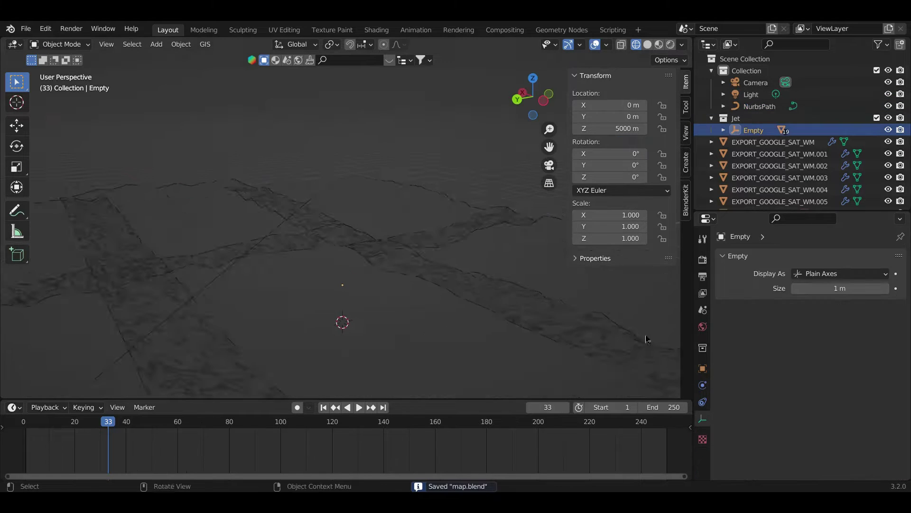
- Add a Follow Path constraint to the Empty
click(702, 326)
click(703, 368)
click(703, 348)
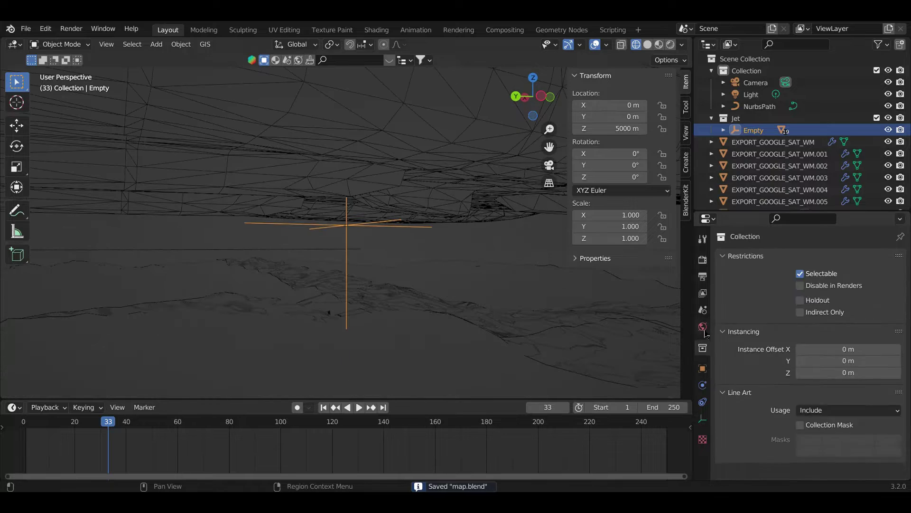
click(702, 402)
click(807, 258)
click(835, 322)
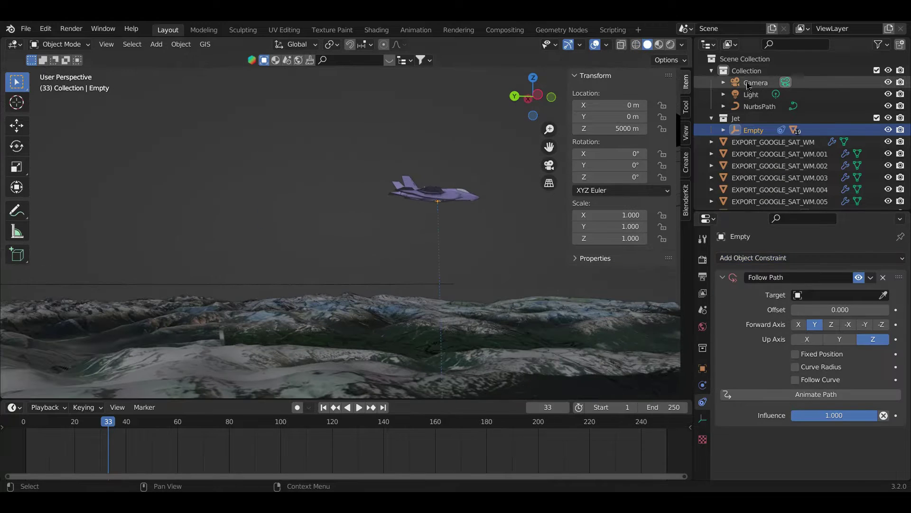
- Parent the camera to the Empty and set NurbsPath as the Follow Path target
click(752, 87)
ctrl+click(754, 130)
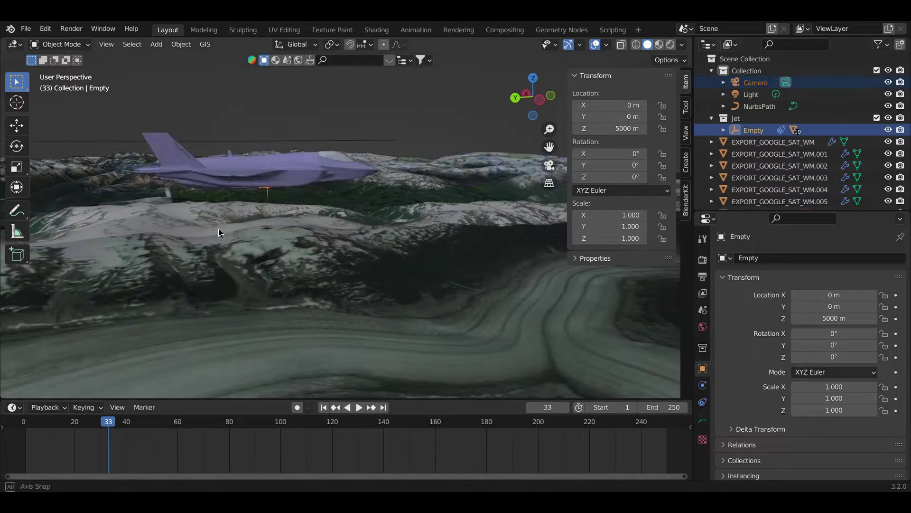
key(ctrl+p)
key(ctrl+s)
click(883, 294)
click(239, 304)
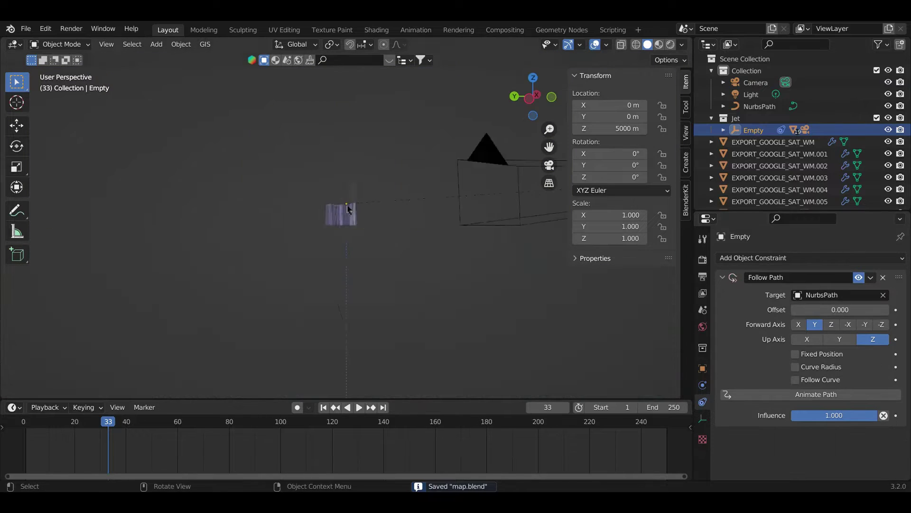
- Move the jet along the Y axis
scroll(370, 237, up, 5)
middle_drag(370, 237, 398, 240)
key(g)
key(y)
click(304, 221)
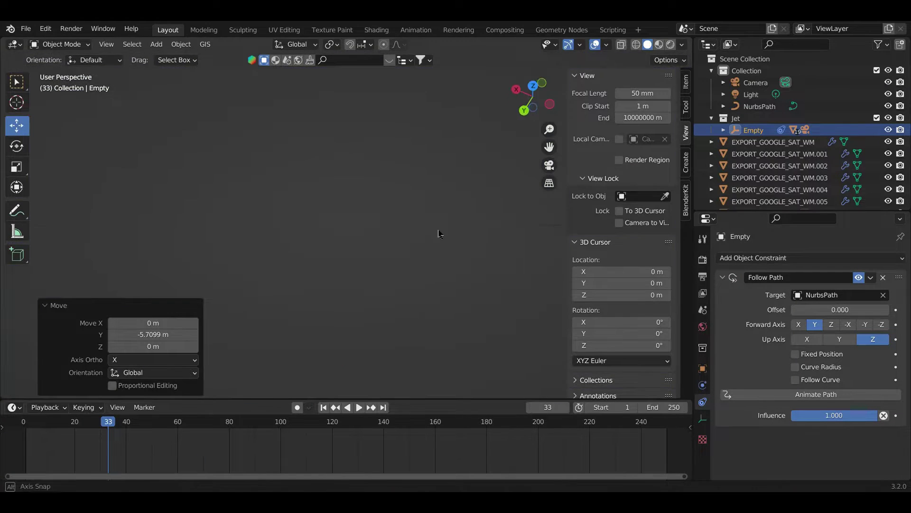
- Reselect and frame the Empty, then set its Follow Path up axis to Y
click(773, 142)
click(759, 107)
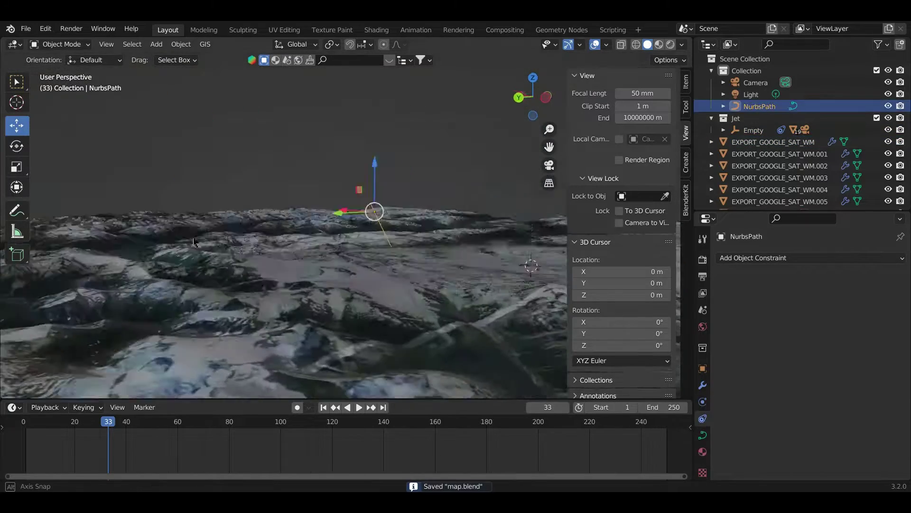
click(754, 130)
key(KP_Decimal)
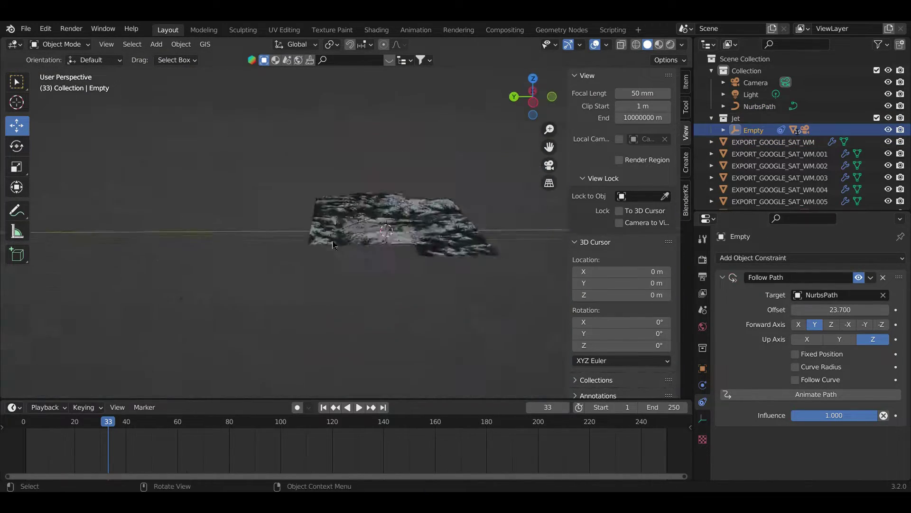
click(686, 82)
middle_drag(510, 282, 378, 306)
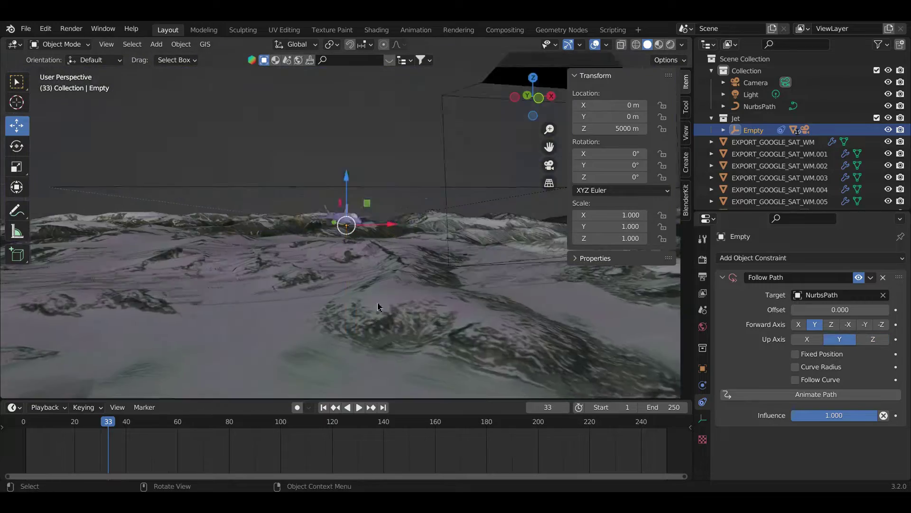
click(839, 339)
- Apply NurbsPath's location, then give the Empty up axis Z and forward axis -Y
click(470, 182)
key(ctrl+a)
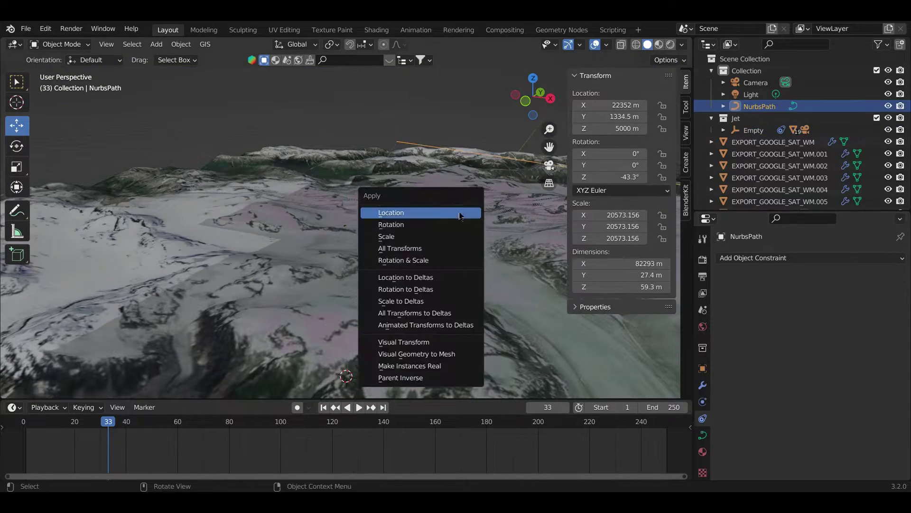
click(464, 209)
click(753, 130)
click(873, 339)
click(17, 187)
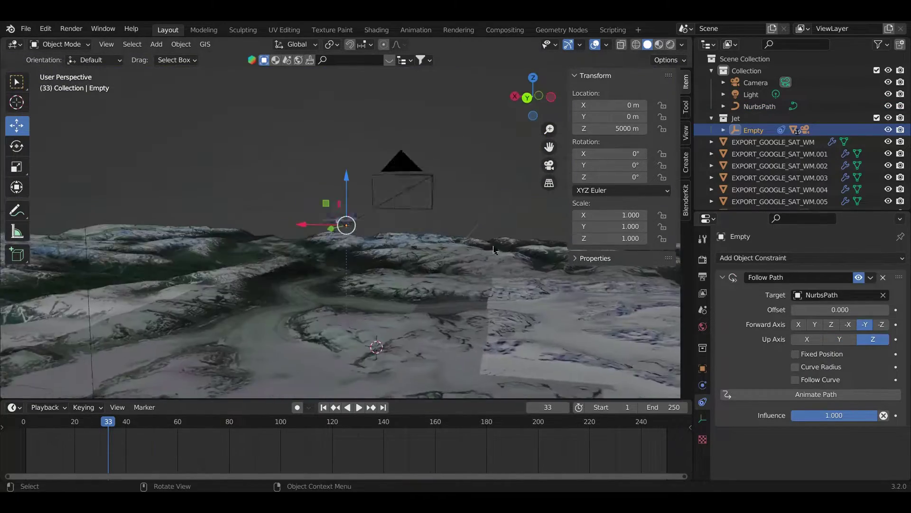
- Try sliding the Empty along Y, cancel the move, and save the file
middle_drag(347, 223, 352, 123)
drag(352, 142, 279, 151)
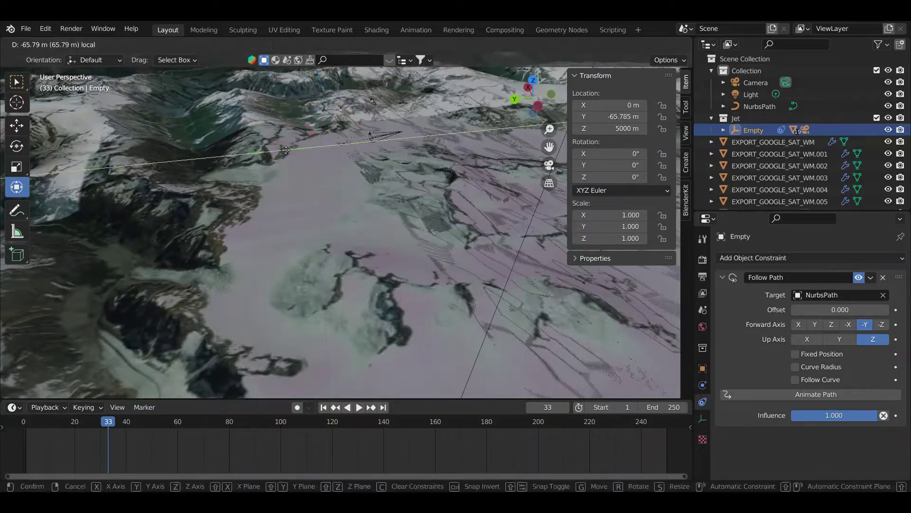
right_click(286, 150)
key(ctrl+s)
- Test and undo an offset, switch to wireframe, save, and enable Follow Curve
drag(865, 314, 872, 314)
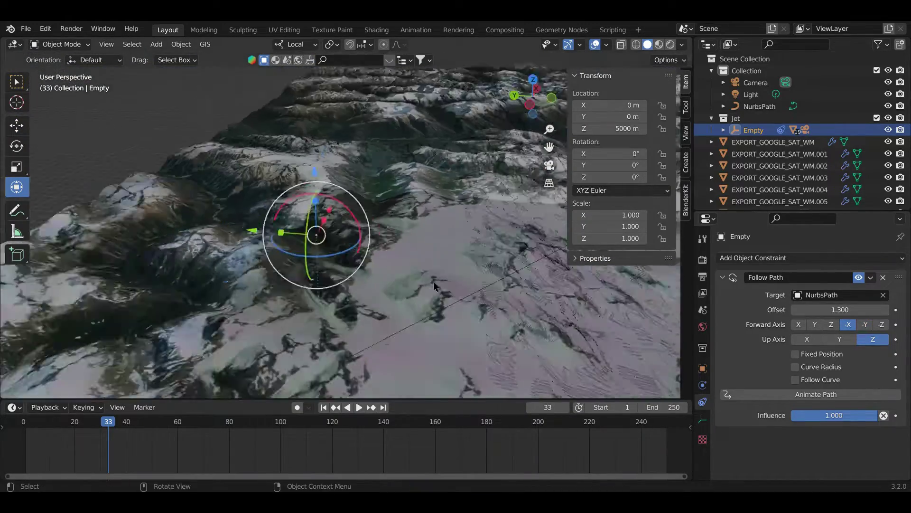
key(ctrl+z)
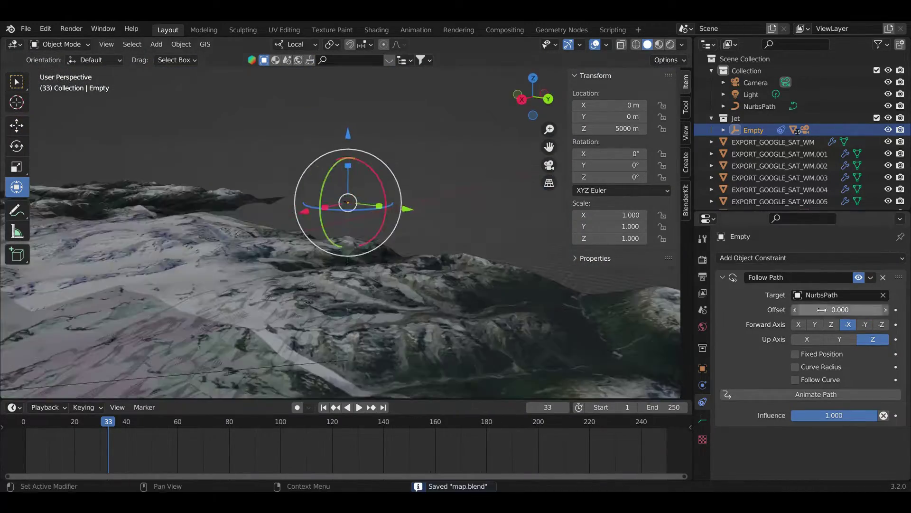
key(ctrl+z)
key(shift+z)
key(ctrl+s)
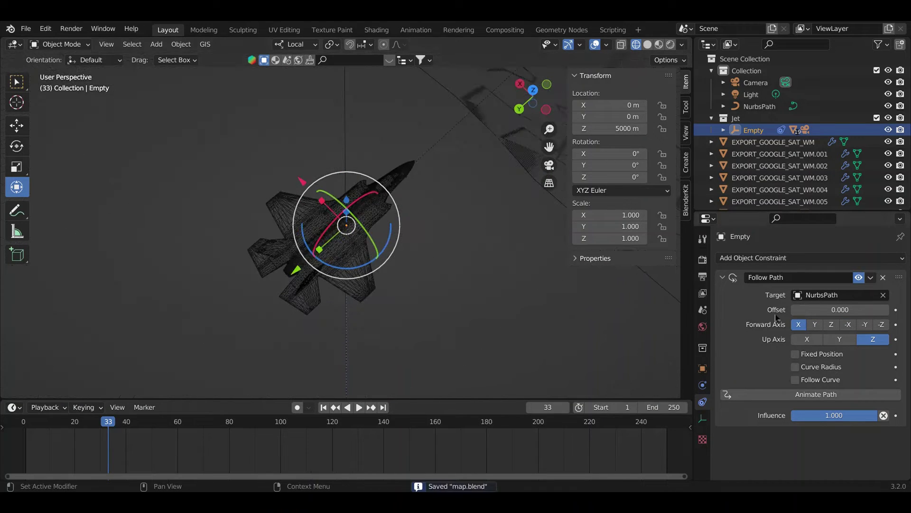
click(795, 380)
- Enable Fixed Position on the Follow Path, test the offset around the jet, and save
click(865, 324)
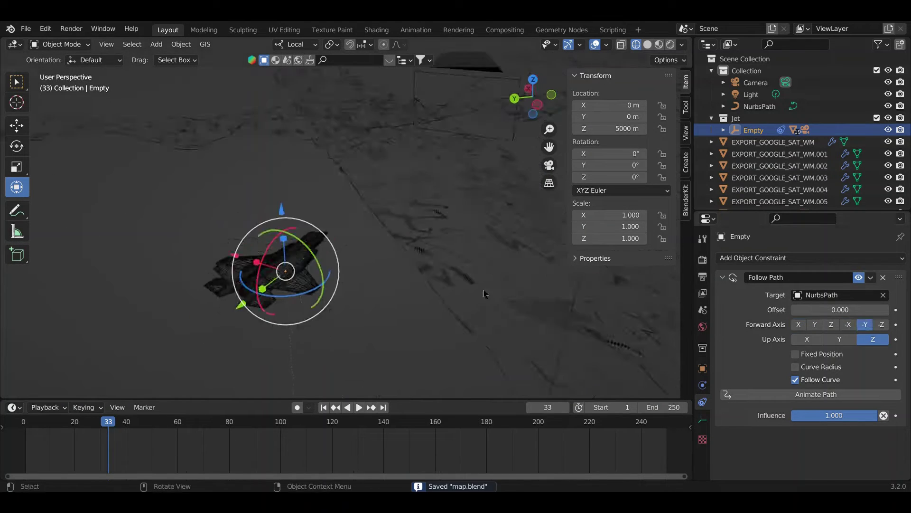
middle_drag(364, 172, 466, 281)
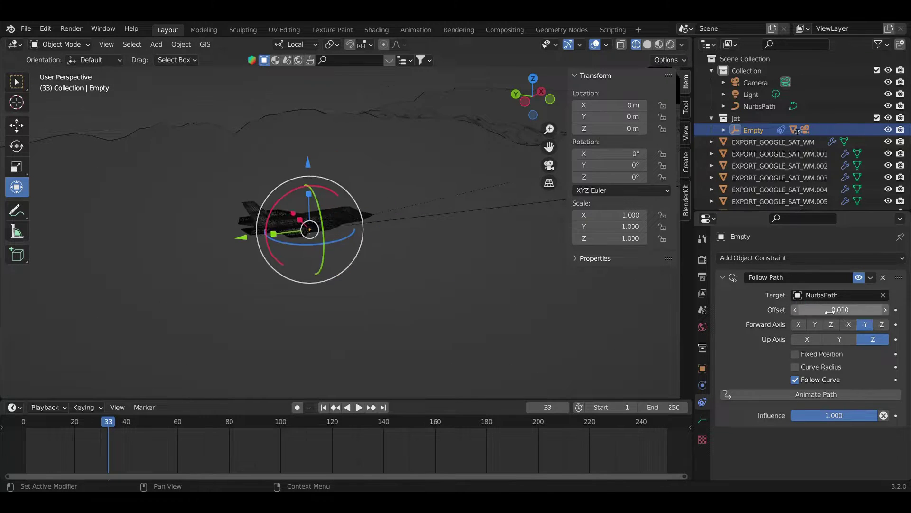
middle_drag(428, 275, 846, 327)
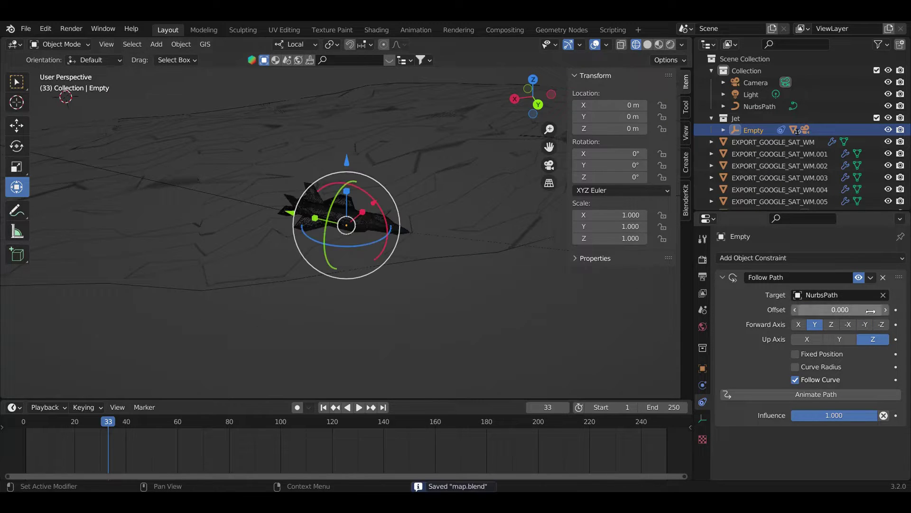
drag(871, 311, 797, 319)
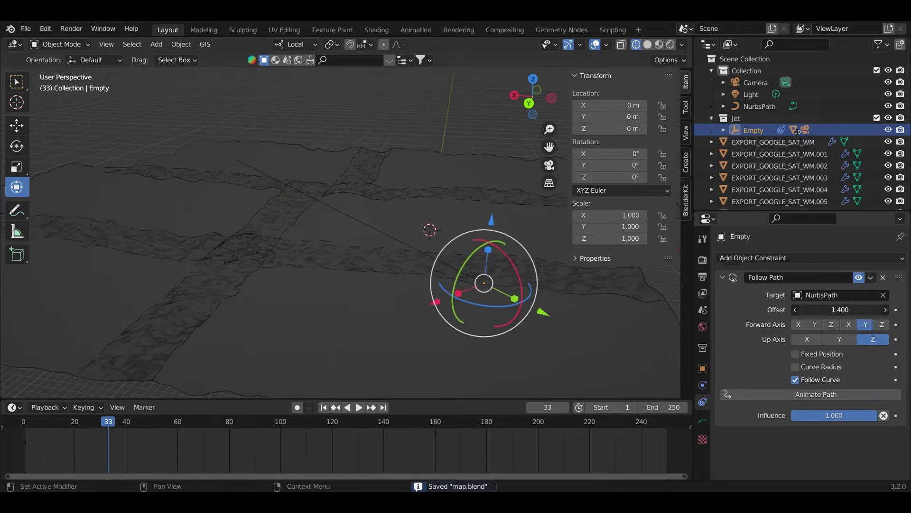
key(ctrl+s)
- Switch to solid shading and check the jet through the camera view
click(294, 194)
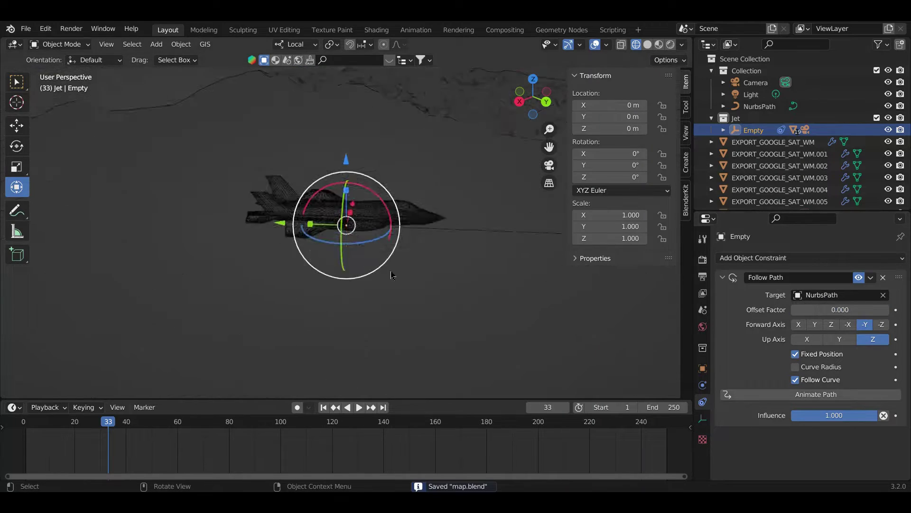
key(z)
key(KP_0)
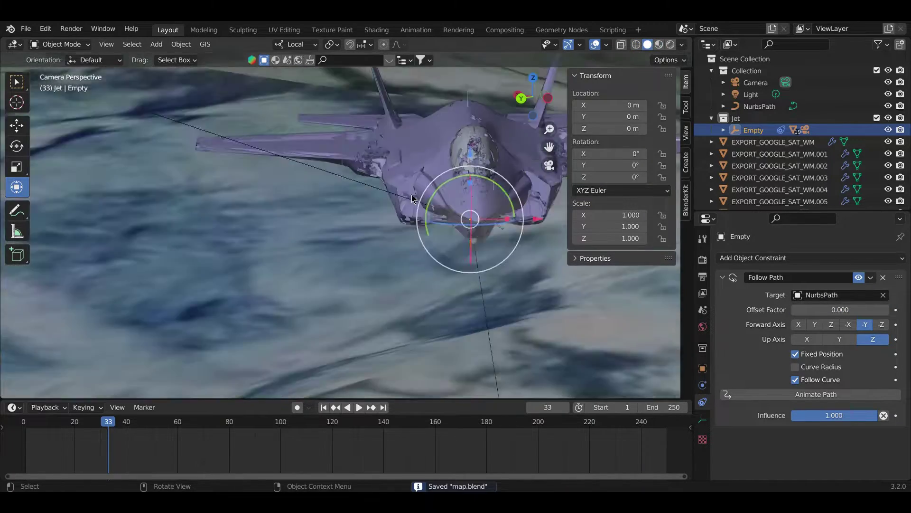
middle_drag(292, 247, 393, 186)
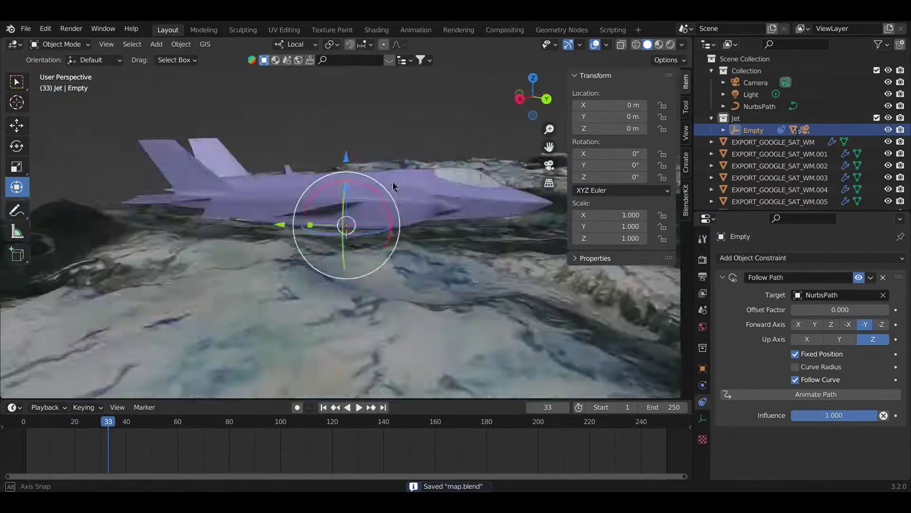
- Import a panned Google Satellite map area as new tile EXPORT_GOOGLE_SAT_WM.006
click(779, 201)
key(KP_7)
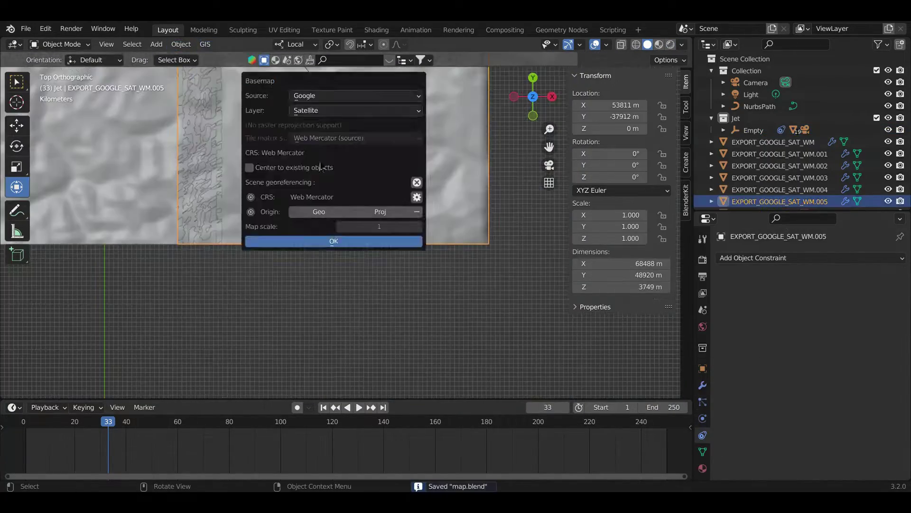
click(334, 242)
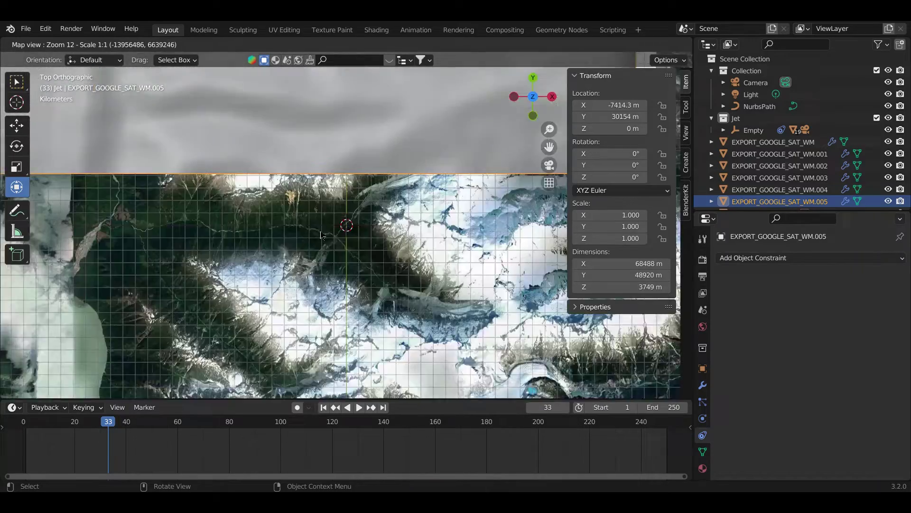
drag(399, 216, 366, 181)
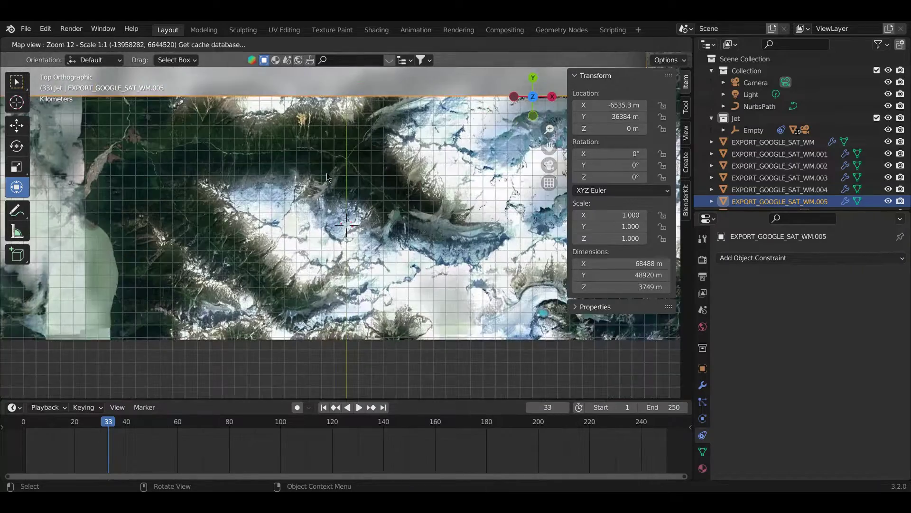
key(e)
- Relaunch the Google Satellite basemap view from the GIS web geodata menu
click(206, 44)
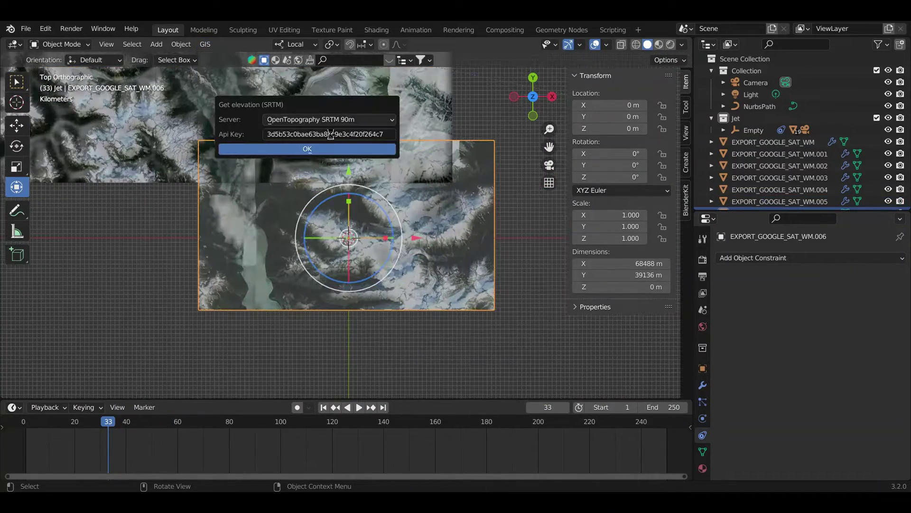
shift+middle_drag(432, 196, 324, 325)
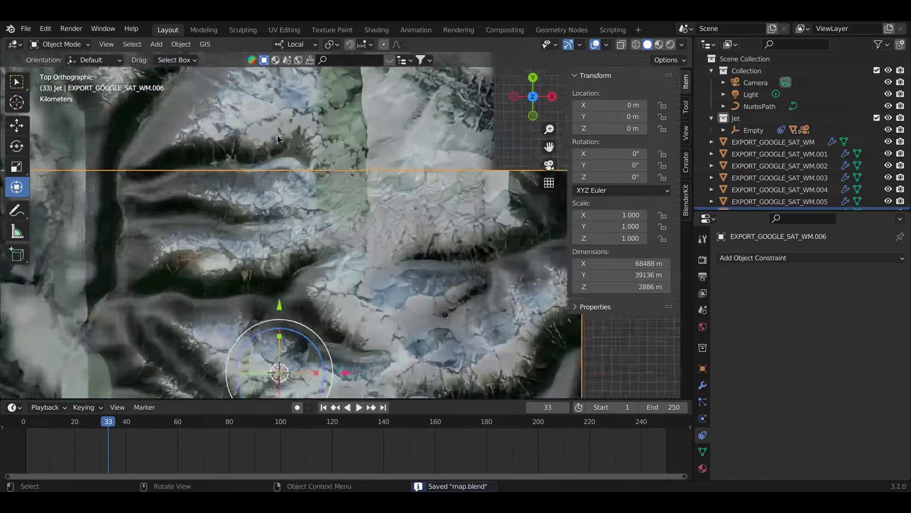
click(205, 44)
click(306, 74)
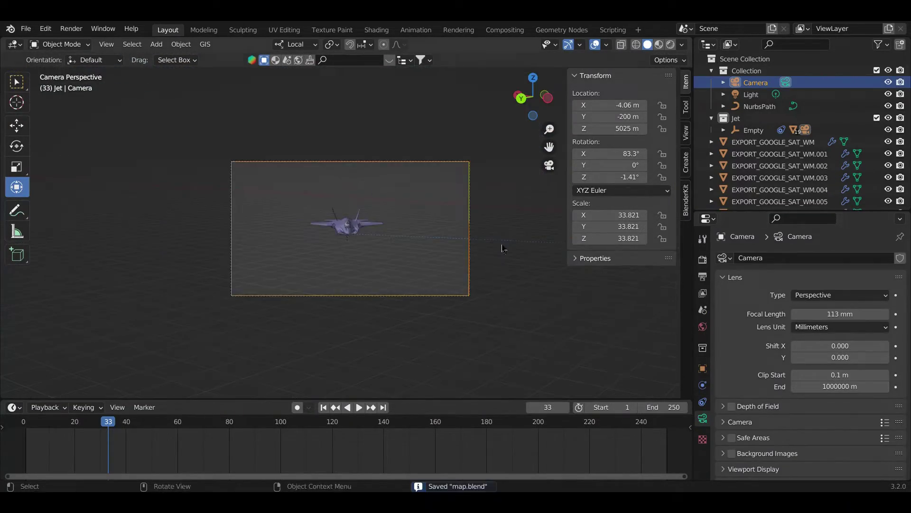
- Select the Empty, inspect its object properties, and frame it in view
middle_drag(504, 248, 465, 223)
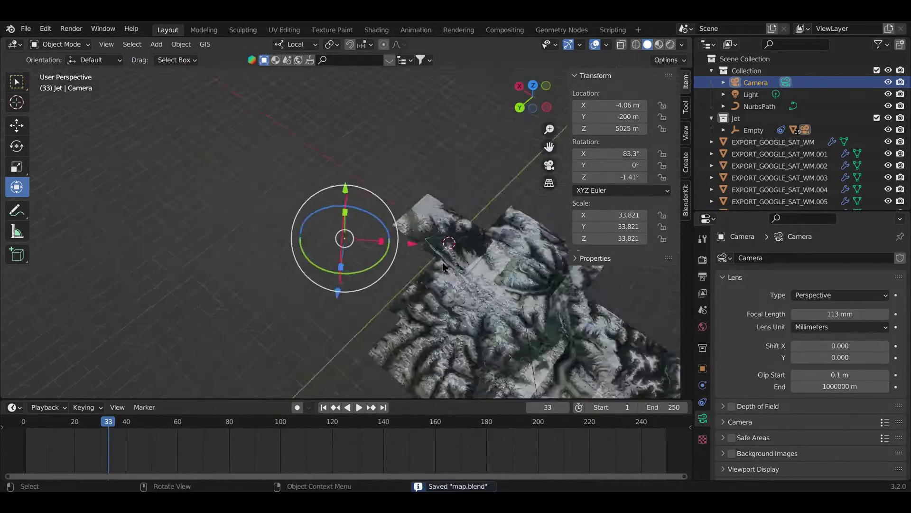
click(760, 106)
click(753, 130)
click(703, 368)
click(702, 385)
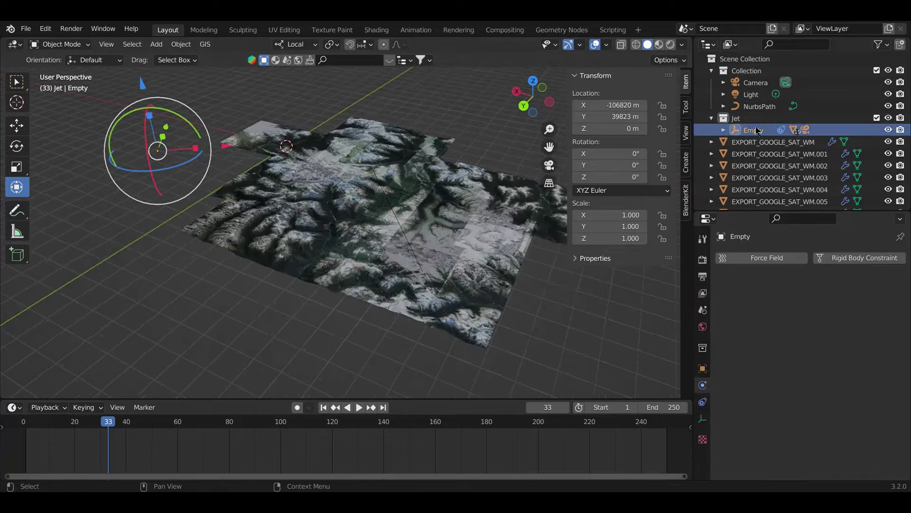
click(703, 368)
click(686, 133)
key(KP_Decimal)
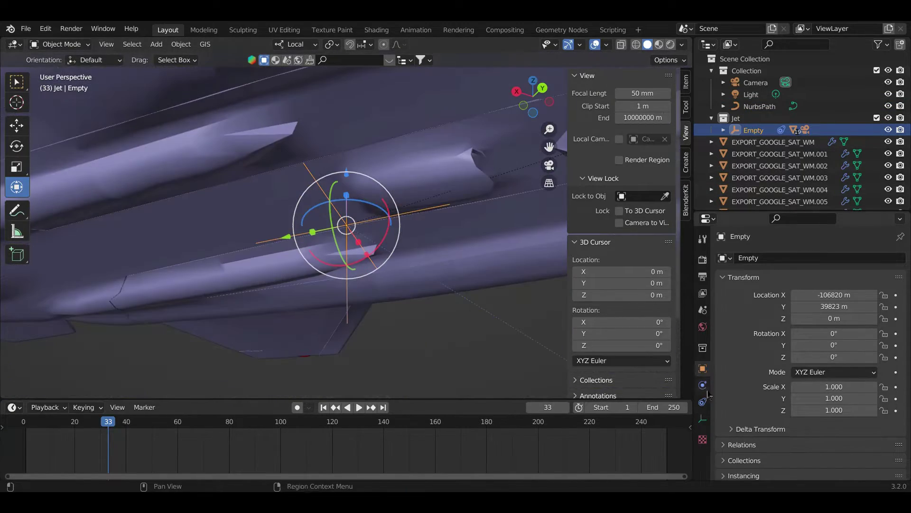
- Turn on Animate Path and raise the Follow Path influence to 1.000
click(703, 401)
click(797, 395)
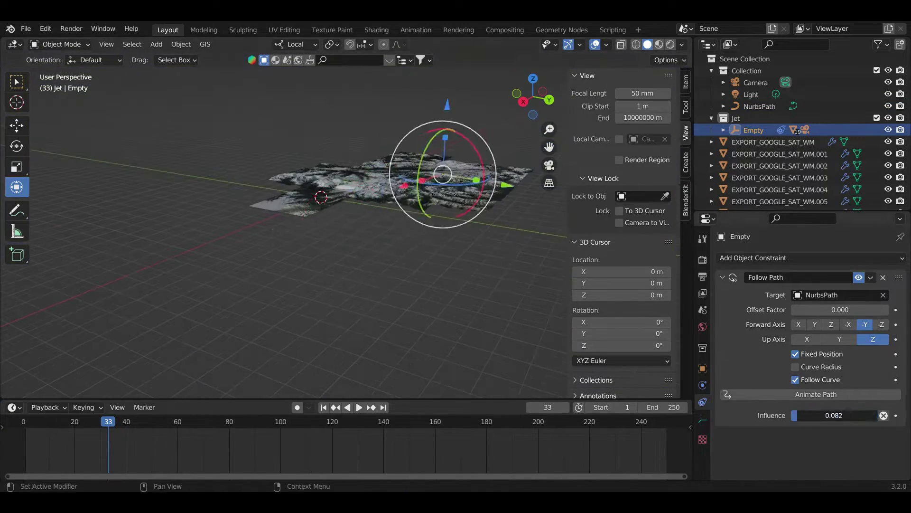
drag(834, 415, 878, 416)
click(759, 106)
click(753, 130)
- Set the Empty's Location X to 0
mouse_move(380, 238)
middle_down()
mouse_move(429, 254)
mouse_move(474, 237)
middle_up()
click(686, 81)
text(0)
key(Return)
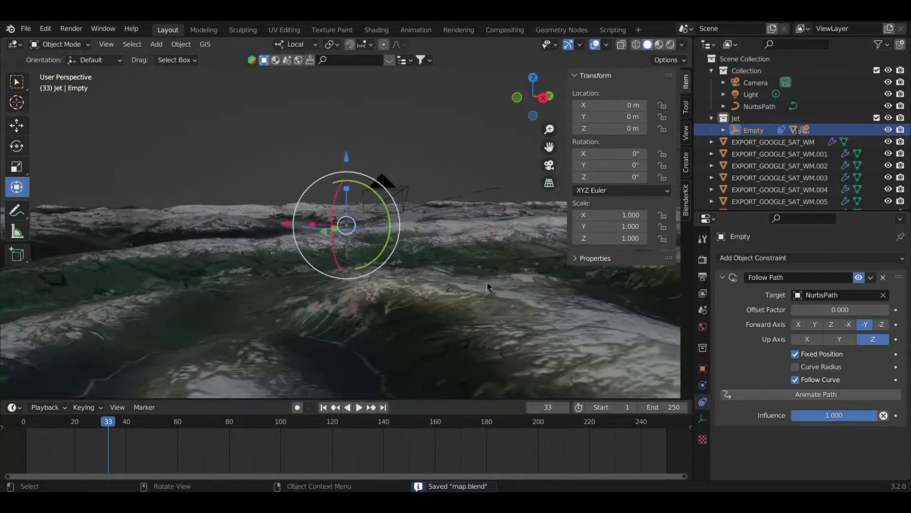
key(KP_0)
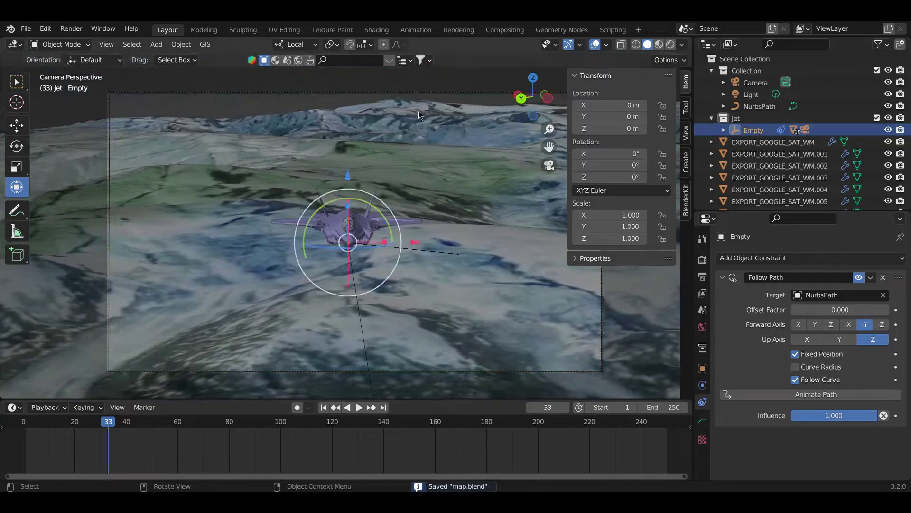
- Select the camera and switch the viewport to Material Preview in top view
click(755, 83)
click(703, 419)
key(z)
click(454, 218)
key(KP_7)
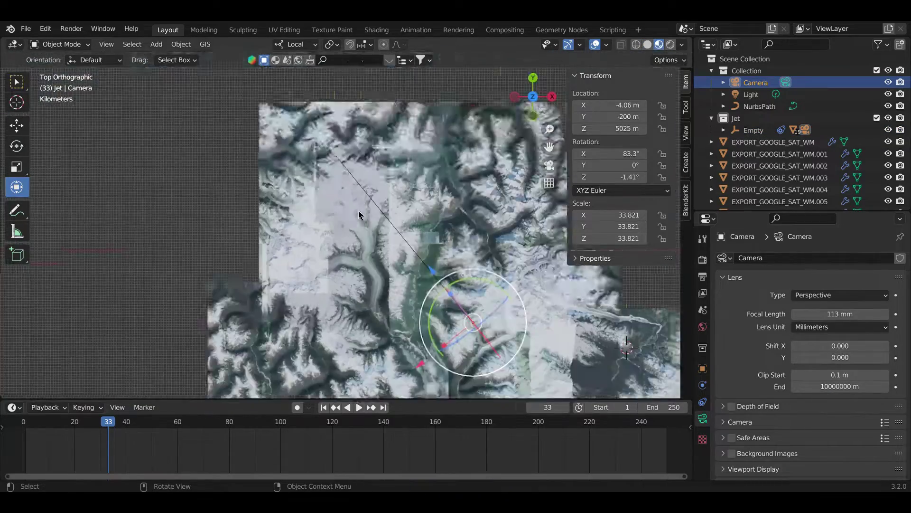
scroll(417, 223, up, 5)
scroll(417, 224, down, 8)
- Change the viewport shading colour option and frame a terrain tile
click(648, 44)
click(683, 44)
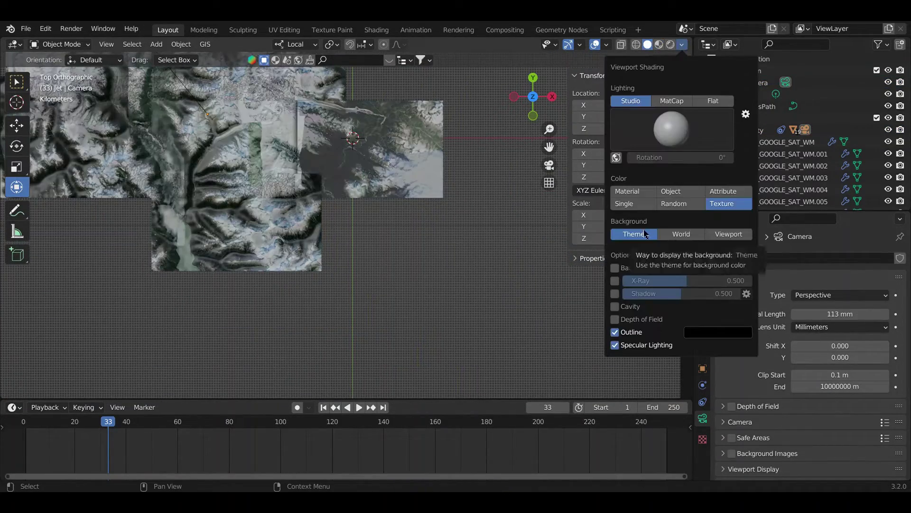
click(647, 207)
click(339, 197)
key(KP_Decimal)
- Import a new Google Satellite basemap area as a terrain tile
click(205, 44)
click(327, 98)
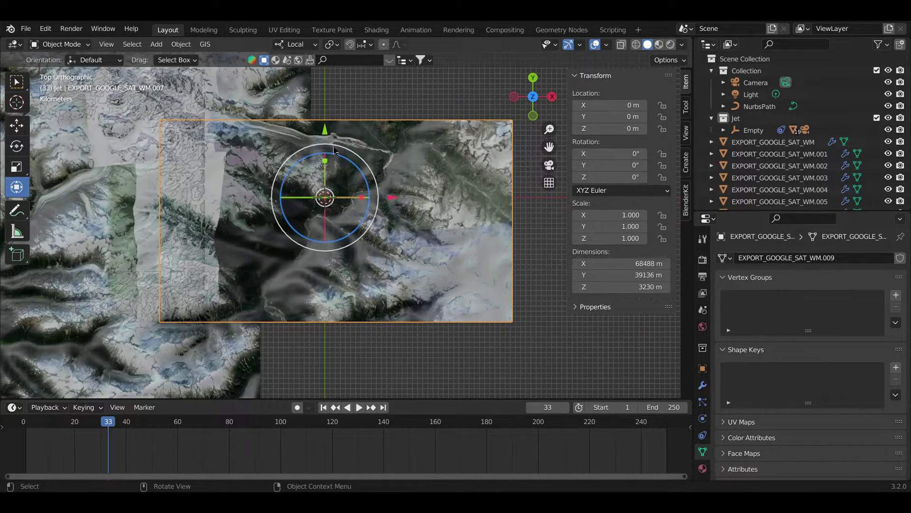
key(F3)
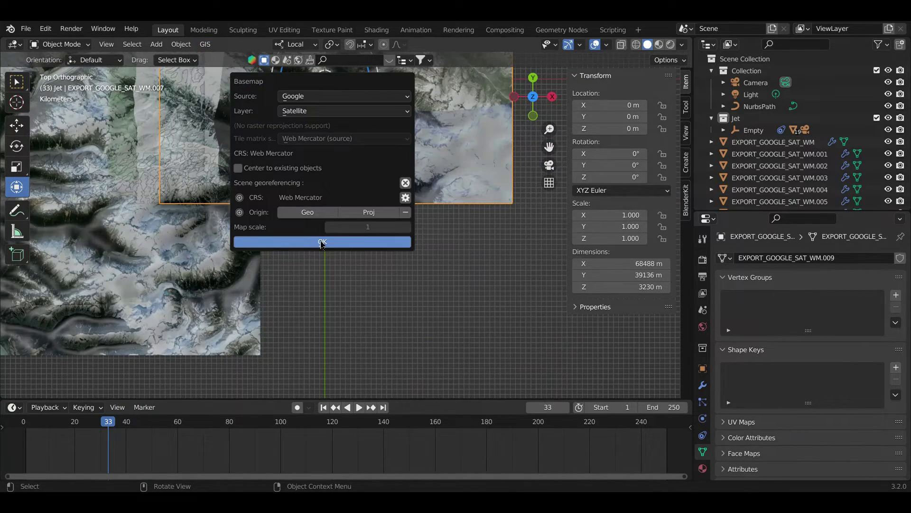
click(323, 243)
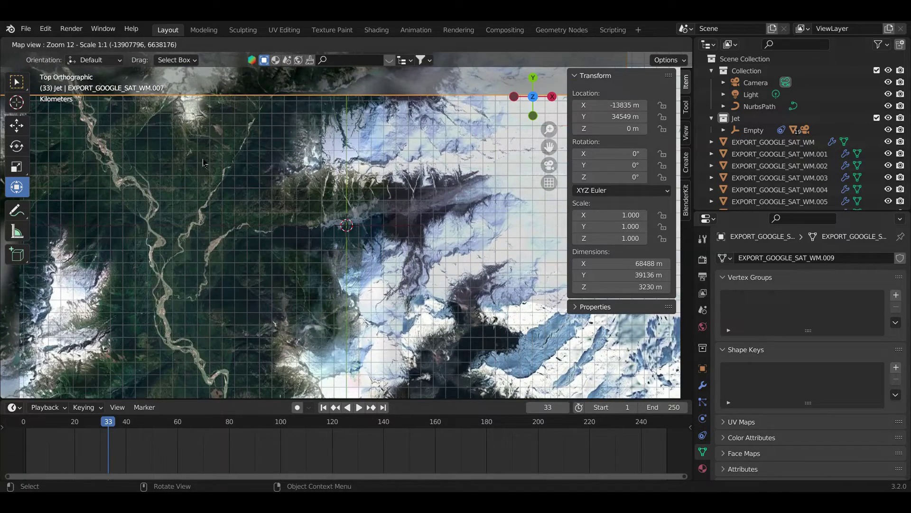
key(e)
click(205, 44)
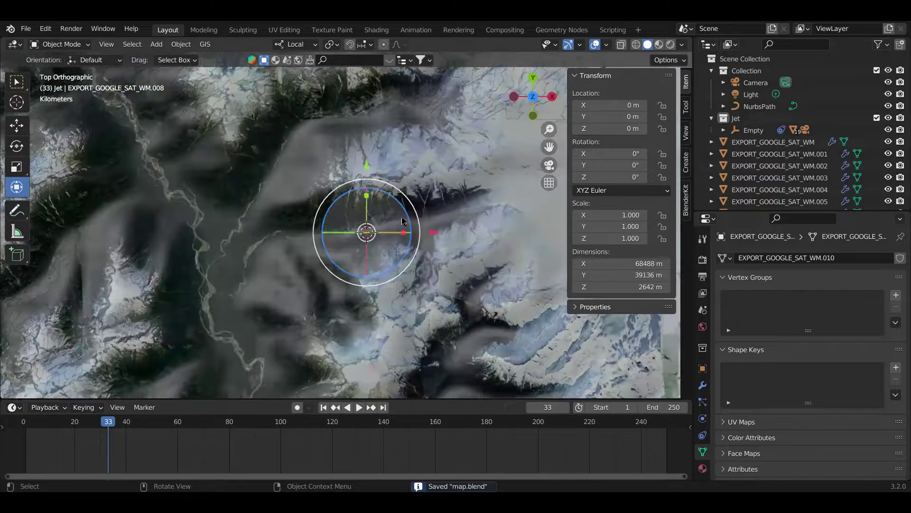
- Check the new tile's relief, then reopen the satellite map and pan to a neighbouring area
middle_drag(347, 152, 409, 171)
key(KP_7)
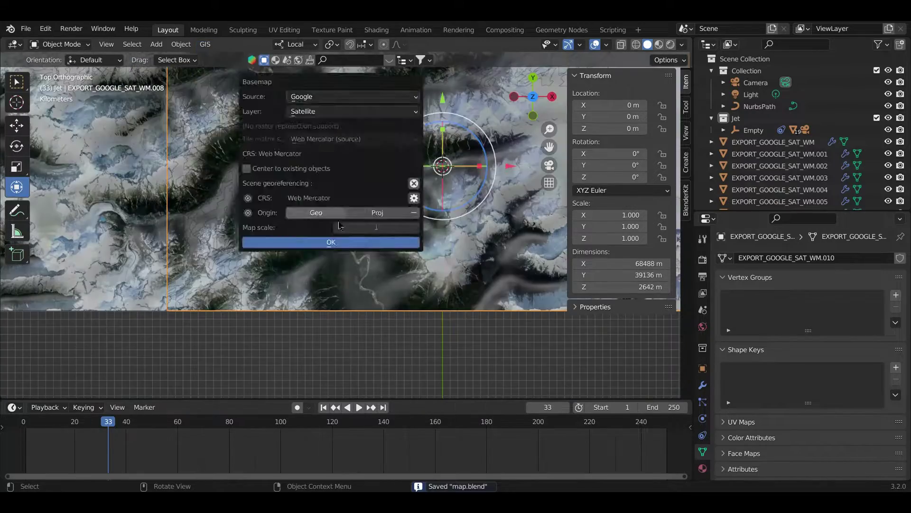
click(325, 240)
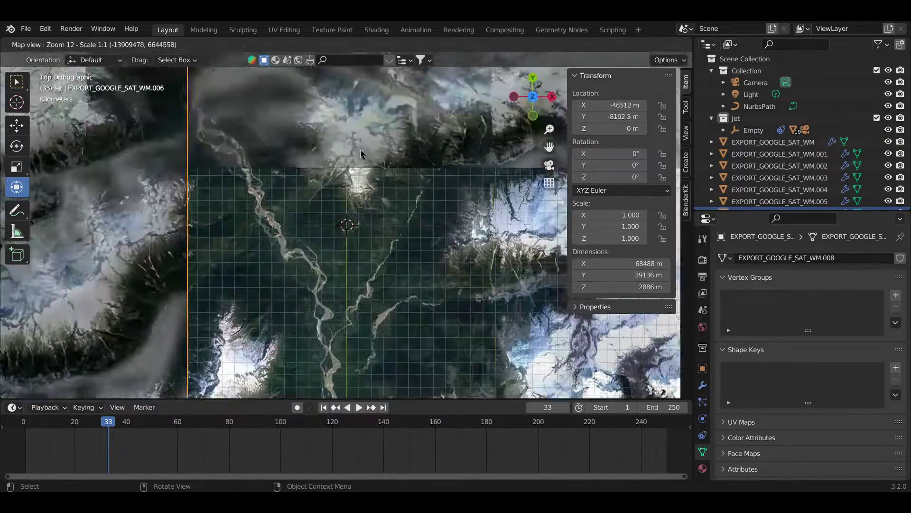
drag(360, 153, 258, 161)
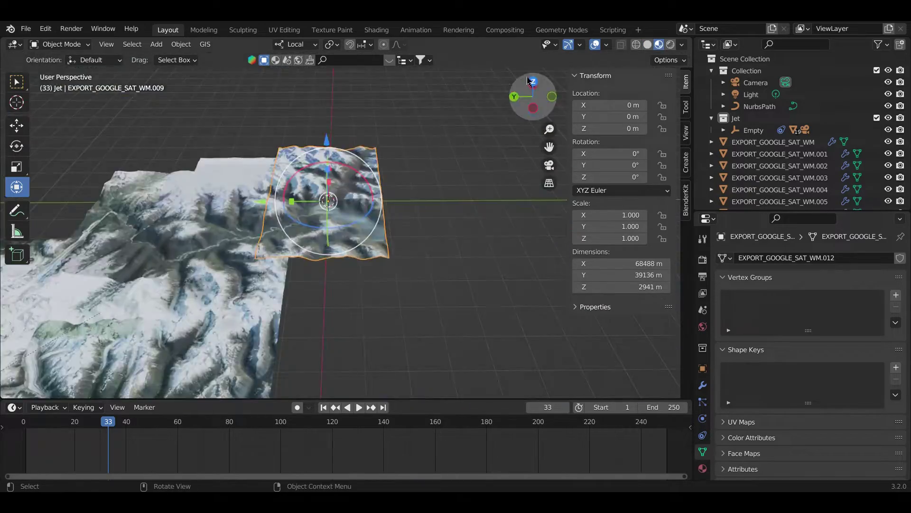
- Add SRTM elevation to EXPORT_GOOGLE_SAT_WM.012 and scrub the jet along the path
click(205, 44)
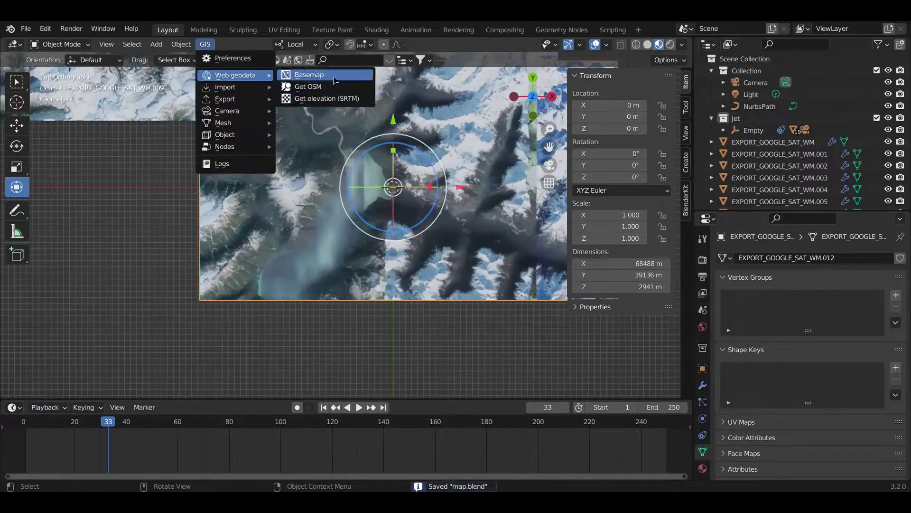
click(313, 75)
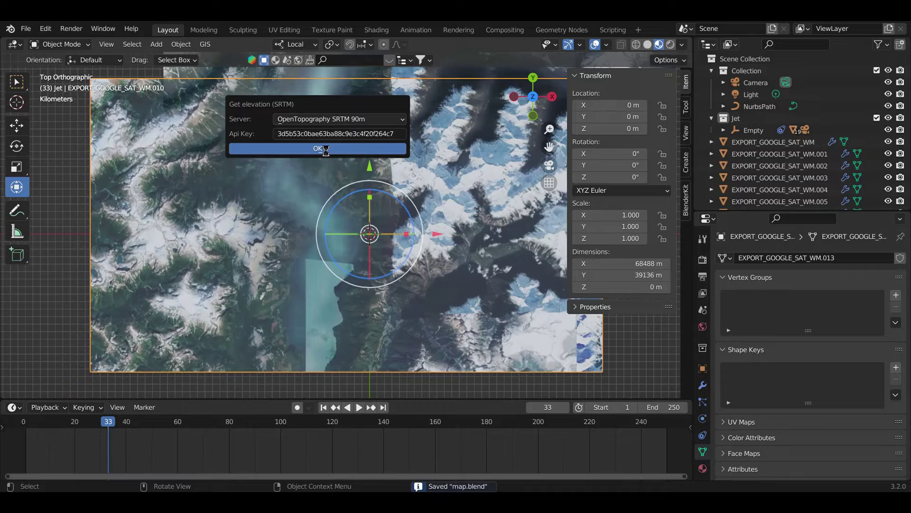
click(326, 149)
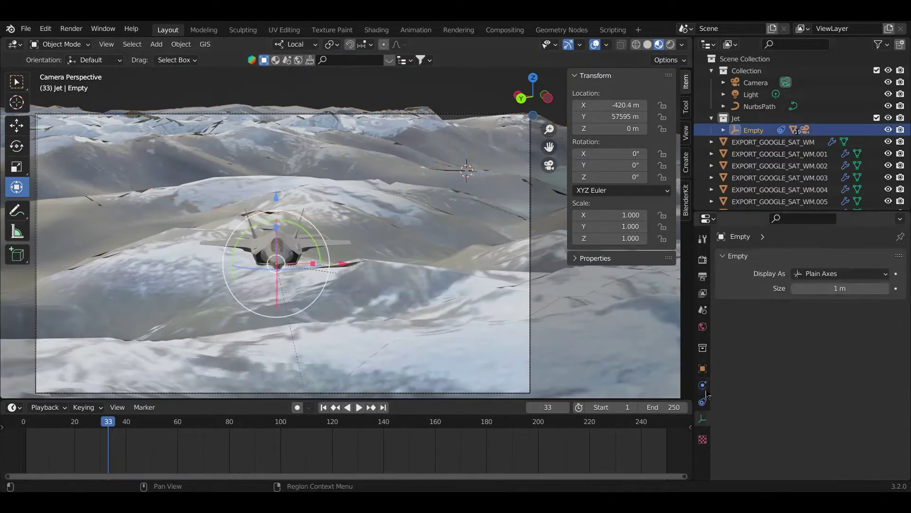
mouse_move(824, 313)
mouse_down()
mouse_move(835, 310)
mouse_move(797, 310)
mouse_up()
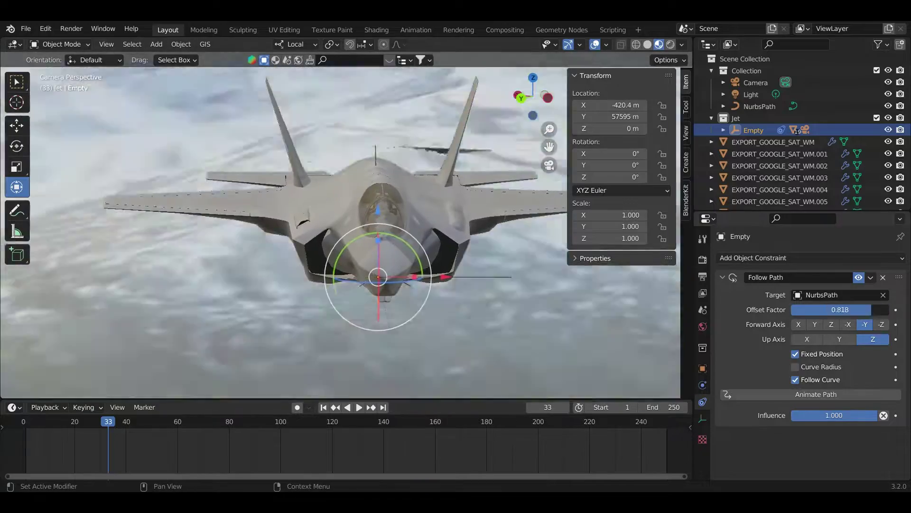
scroll(368, 278, down, 3)
- Import another satellite basemap tile from top view and slide the jet back along the path
click(368, 278)
key(KP_7)
click(205, 44)
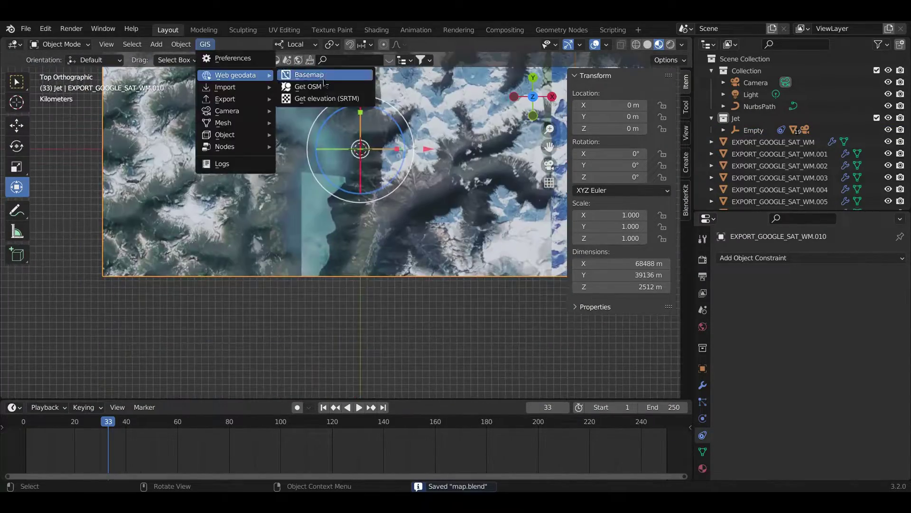
click(305, 73)
key(e)
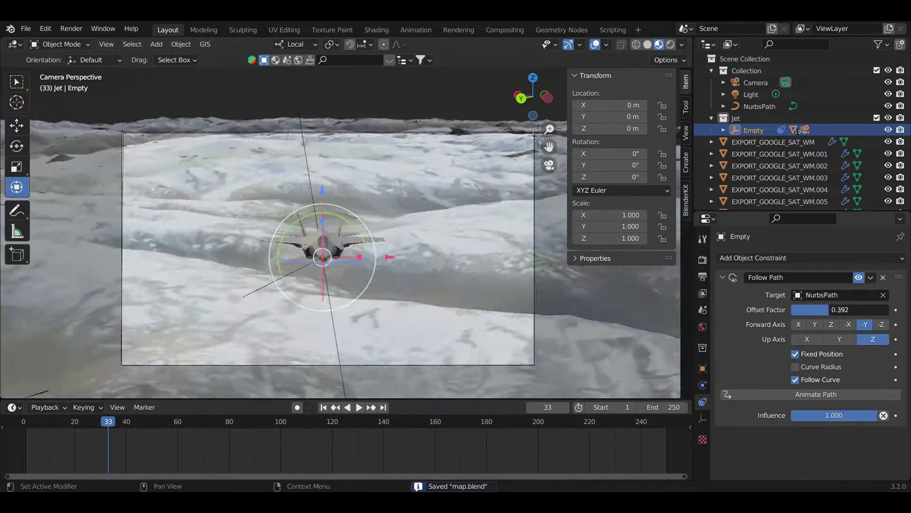
drag(840, 310, 817, 309)
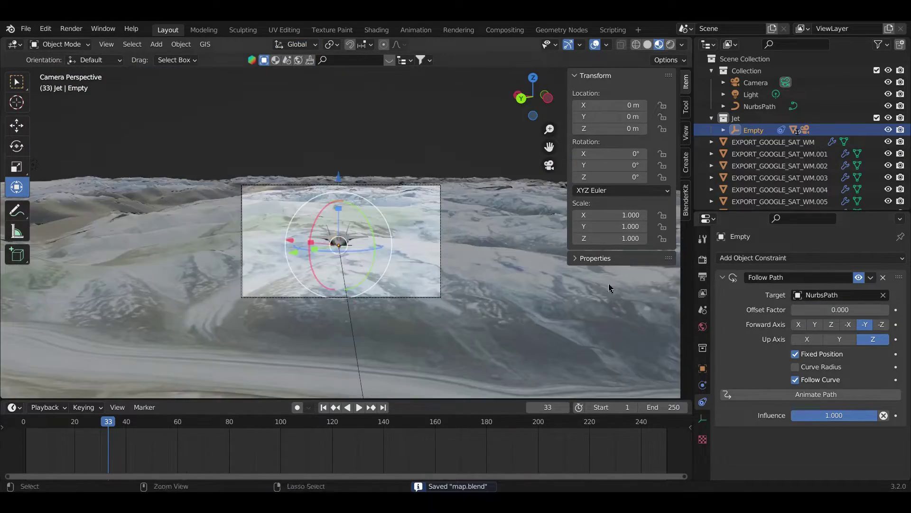
- Switch the render engine to Cycles and set viewport max samples to 1
mouse_move(305, 203)
middle_down()
mouse_move(349, 271)
mouse_move(295, 230)
middle_up()
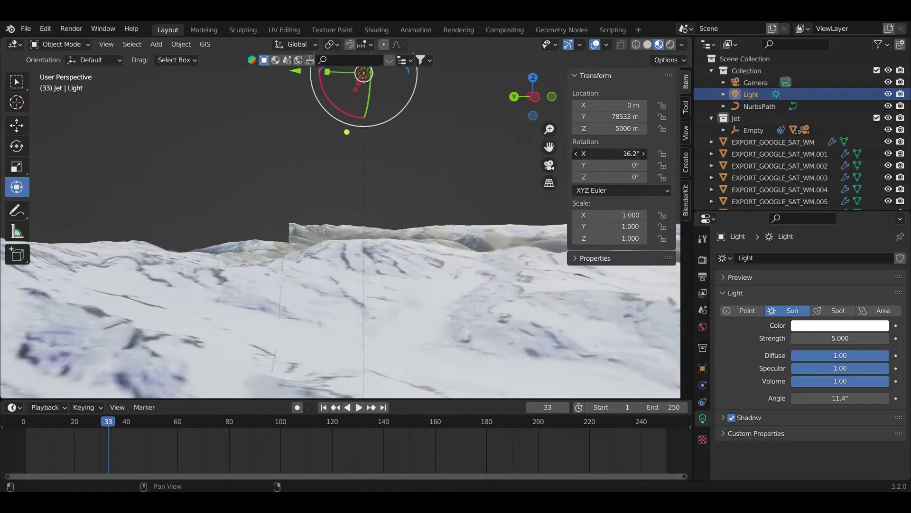
key(KP_0)
click(702, 259)
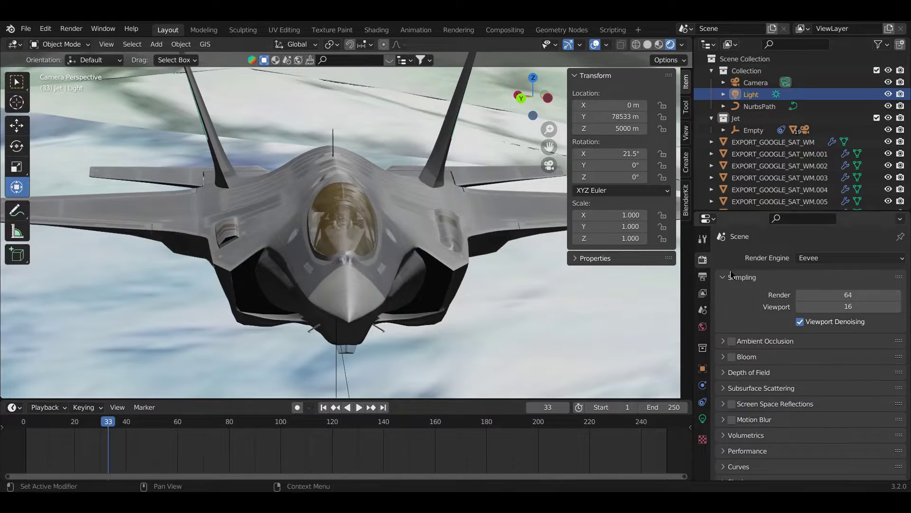
click(802, 259)
click(807, 284)
double_click(841, 367)
text(1)
scroll(856, 352, down, 1)
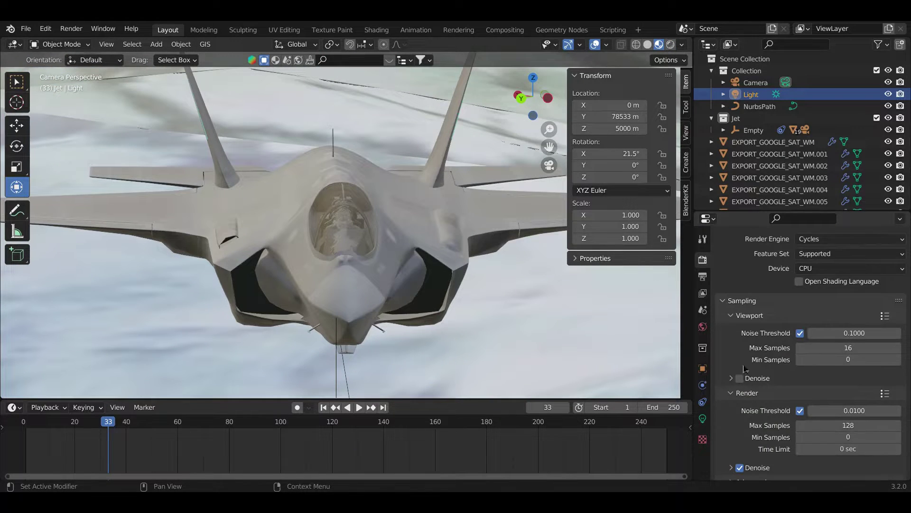
- Preview the terrain in rendered shading and save the file
key(z)
click(311, 210)
key(Home)
key(ctrl+s)
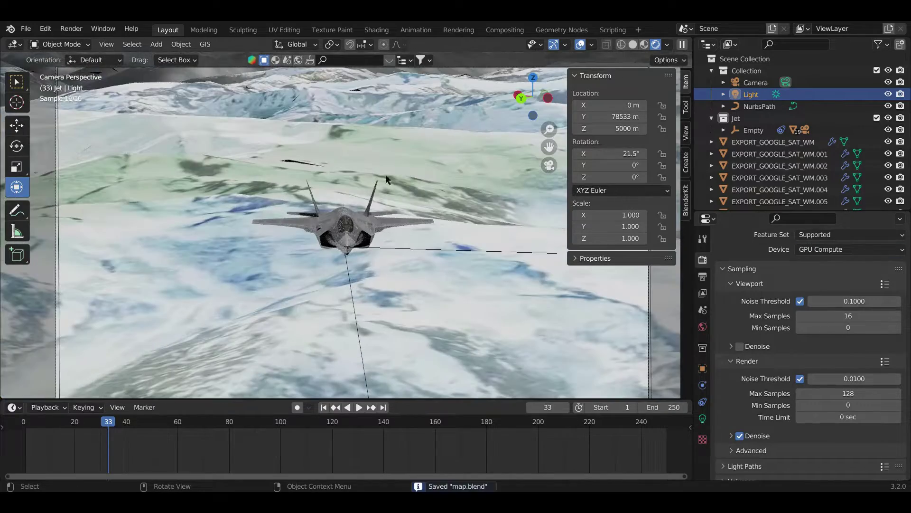
scroll(444, 227, down, 3)
middle_drag(379, 246, 385, 222)
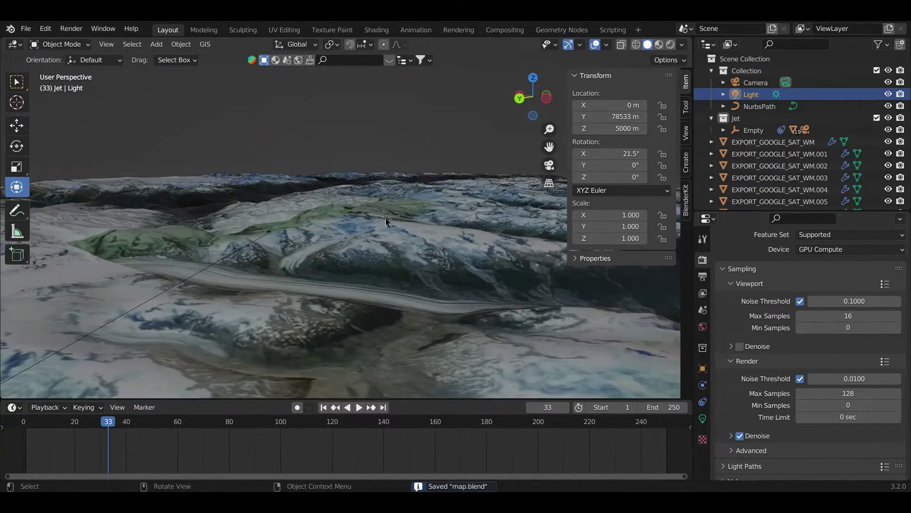
- Check the rendered camera view, then reselect the jet's Empty and its constraints
key(KP_0)
key(z)
click(490, 183)
key(Return)
click(754, 130)
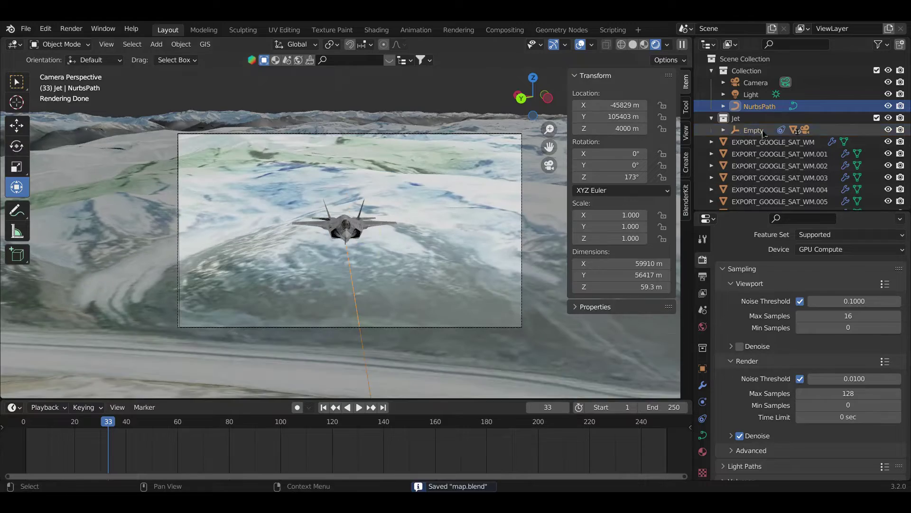
click(702, 401)
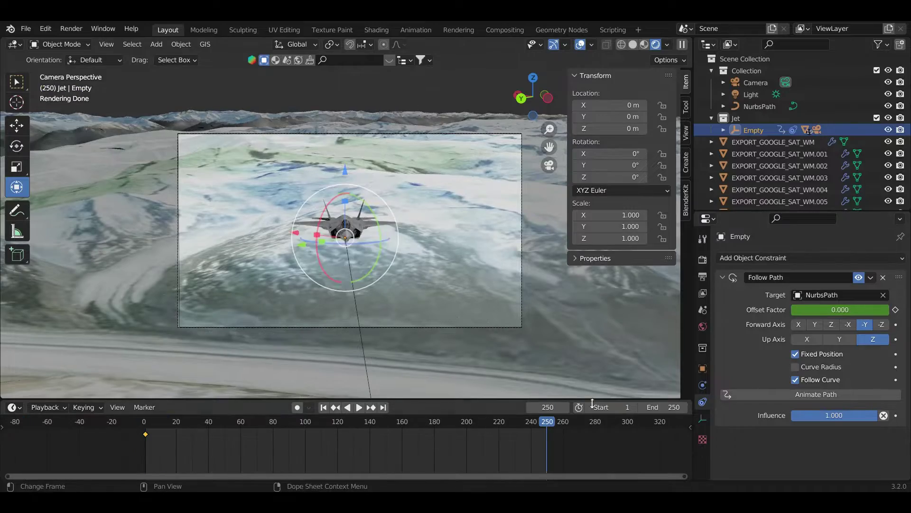
- Keyframe the jet's path Offset Factor at 1.000 on frame 250 and play the flight back
drag(835, 310, 889, 309)
click(896, 310)
key(space)
key(z)
click(356, 325)
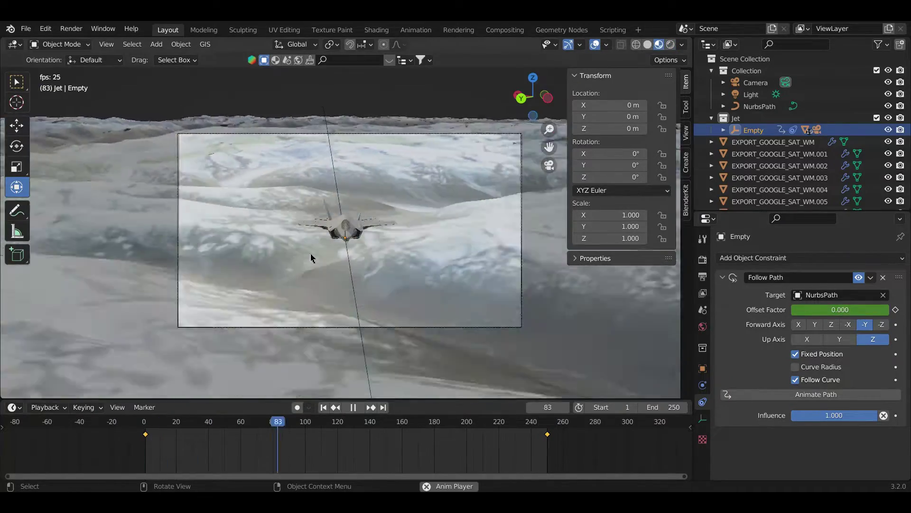
key(ctrl+s)
- Orbit the terrain to watch the flight, stop playback, and show Output Properties
scroll(394, 270, down, 4)
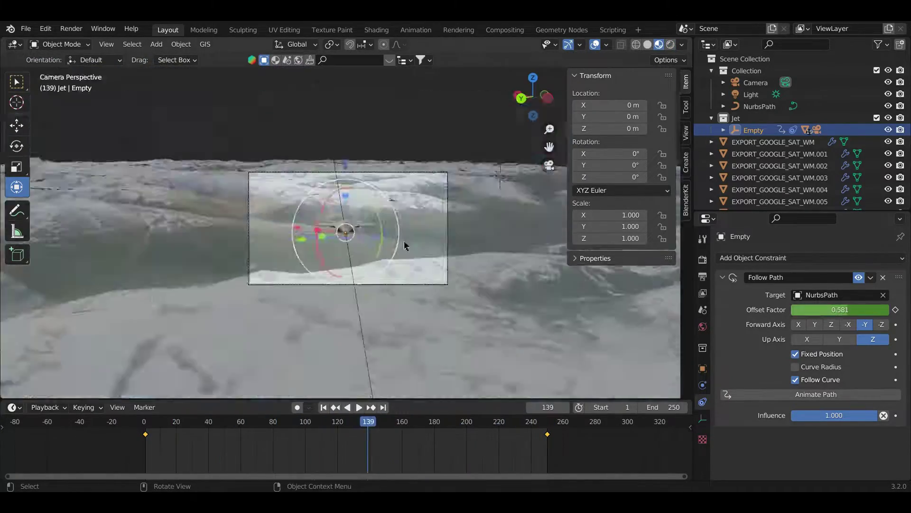
middle_drag(403, 244, 441, 264)
middle_drag(411, 363, 142, 375)
right_click(143, 375)
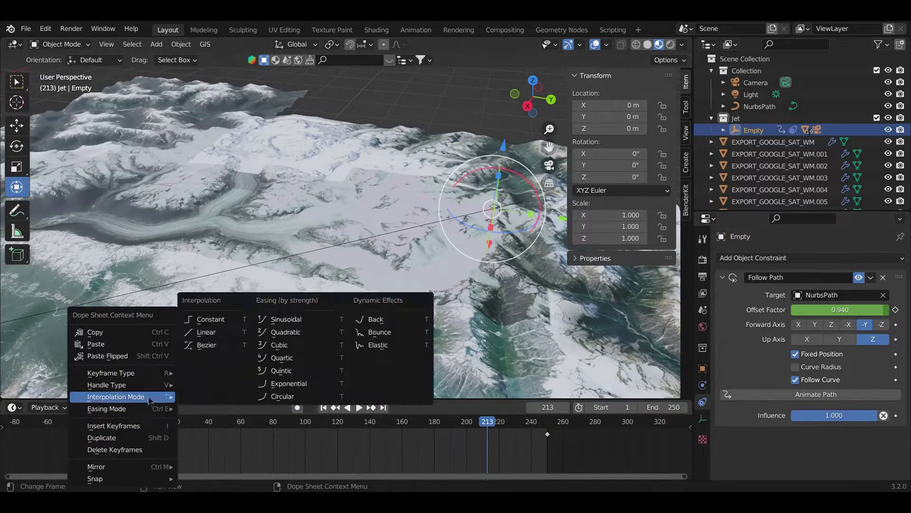
mouse_move(382, 330)
middle_down()
mouse_move(264, 316)
mouse_move(346, 272)
middle_up()
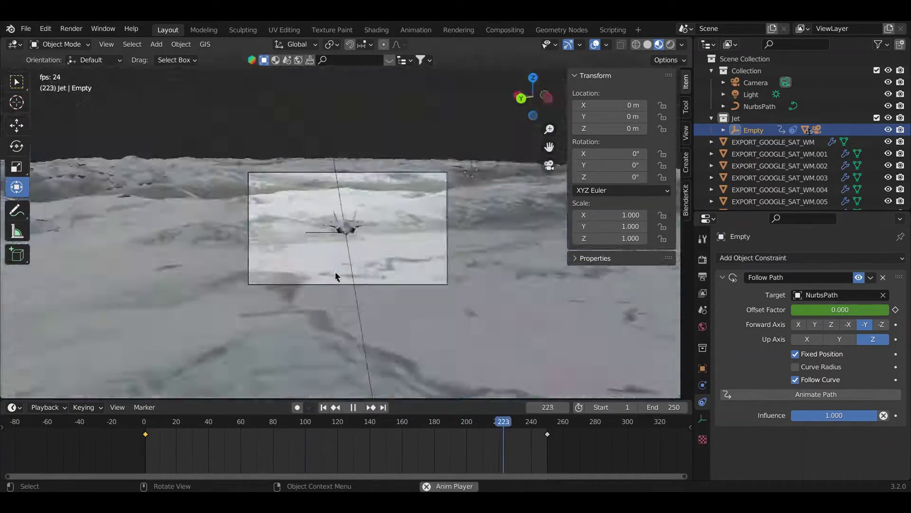
scroll(346, 273, up, 2)
scroll(346, 277, down, 3)
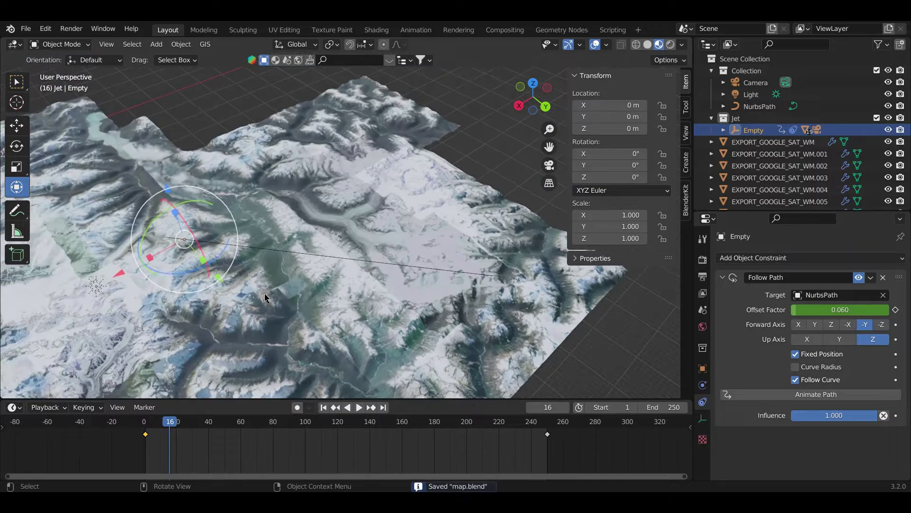
key(space)
click(703, 259)
click(702, 276)
text(24*20)
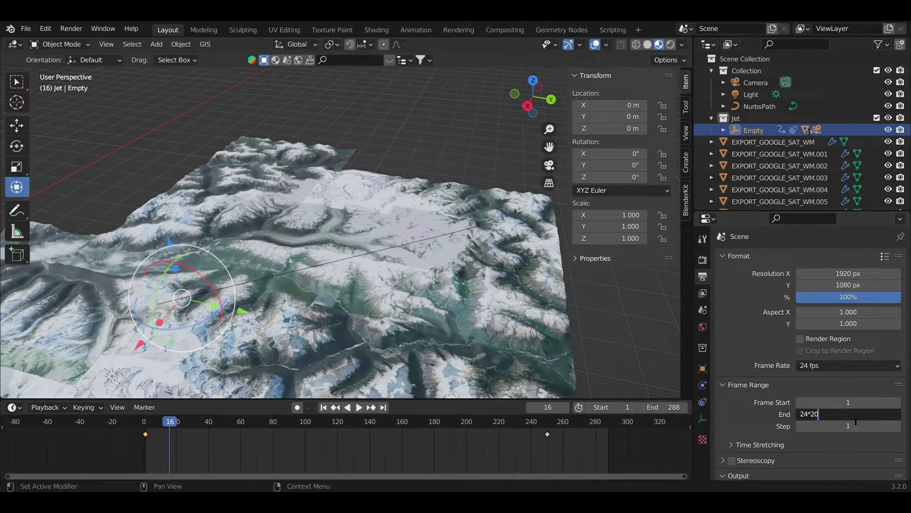
- Set the animation end frame to 480 (24*20) and play it through the camera
key(Return)
ctrl+scroll(285, 441, down, 5)
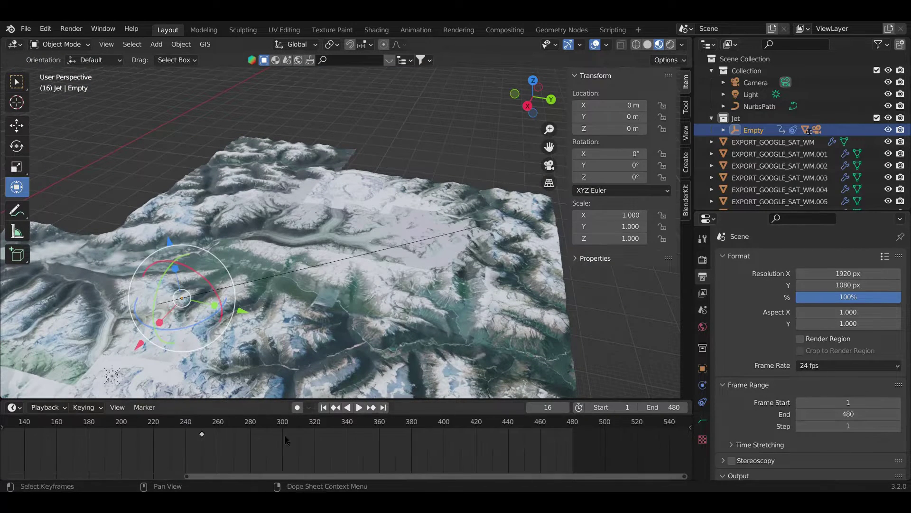
key(KP_0)
key(space)
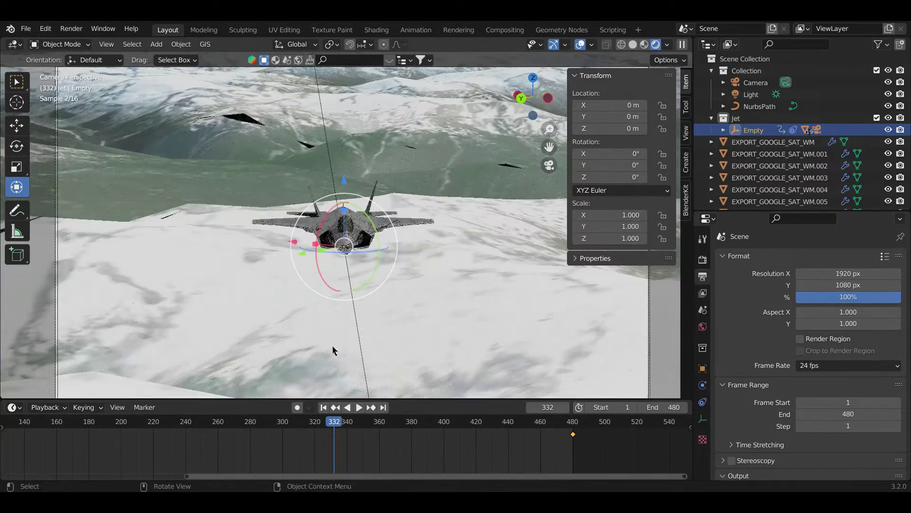
- Switch the render engine to Eevee, return to frame 0, and save map.blend
click(702, 259)
click(849, 258)
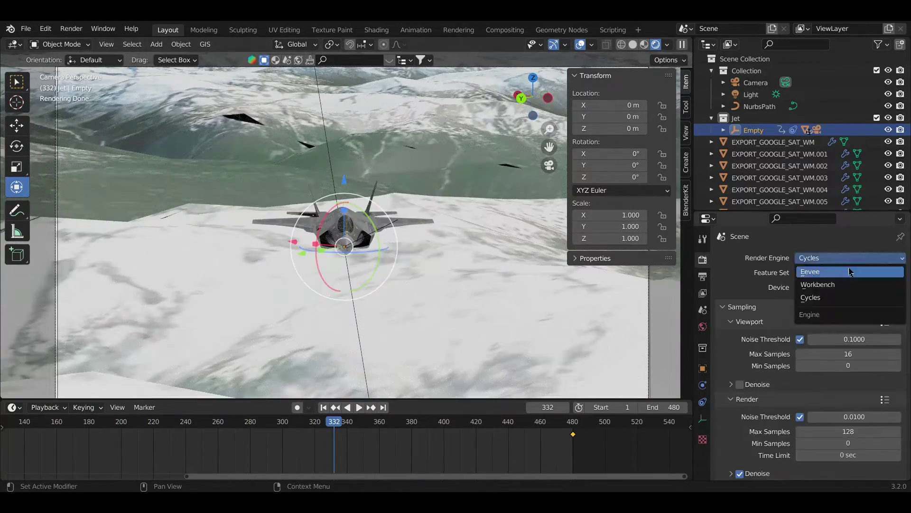
scroll(204, 441, down, 2)
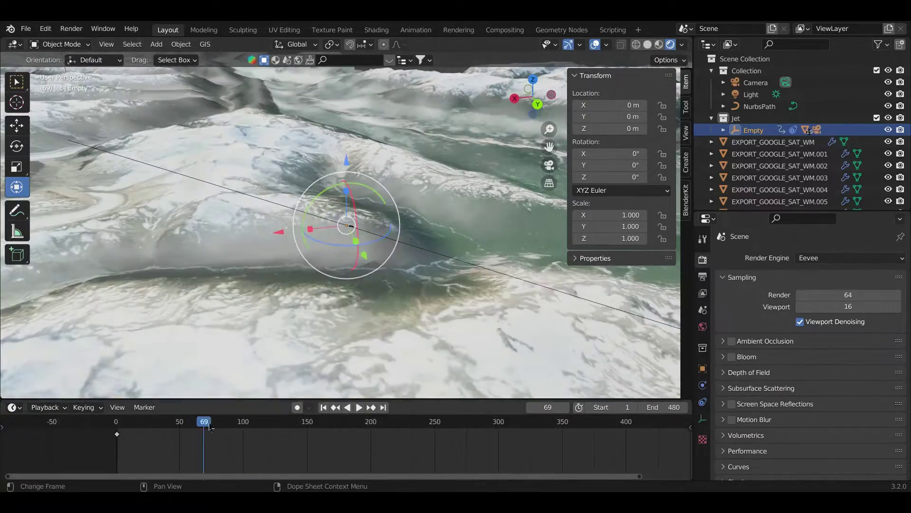
drag(204, 420, 143, 420)
key(Escape)
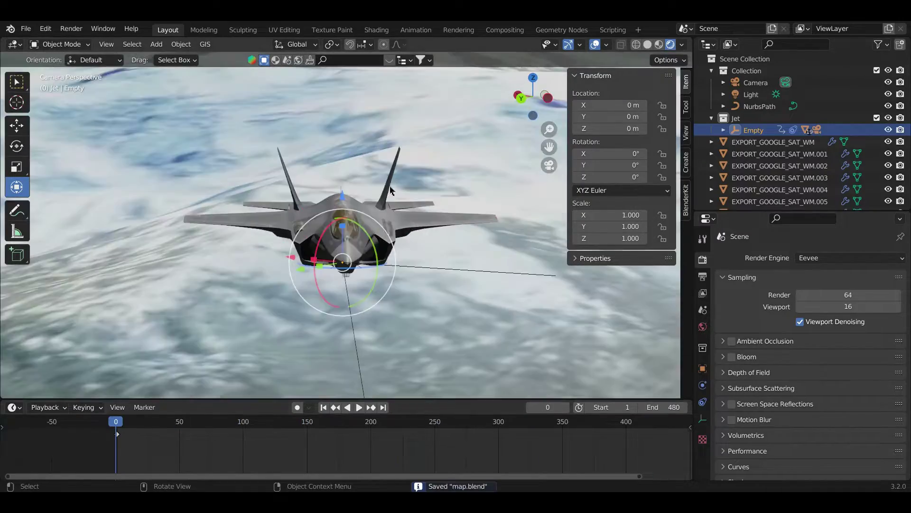
middle_drag(361, 200, 480, 170)
click(686, 133)
key(ctrl+s)
- Select the NurbsPath and enter Edit Mode with all its control points
click(250, 199)
scroll(250, 199, up, 3)
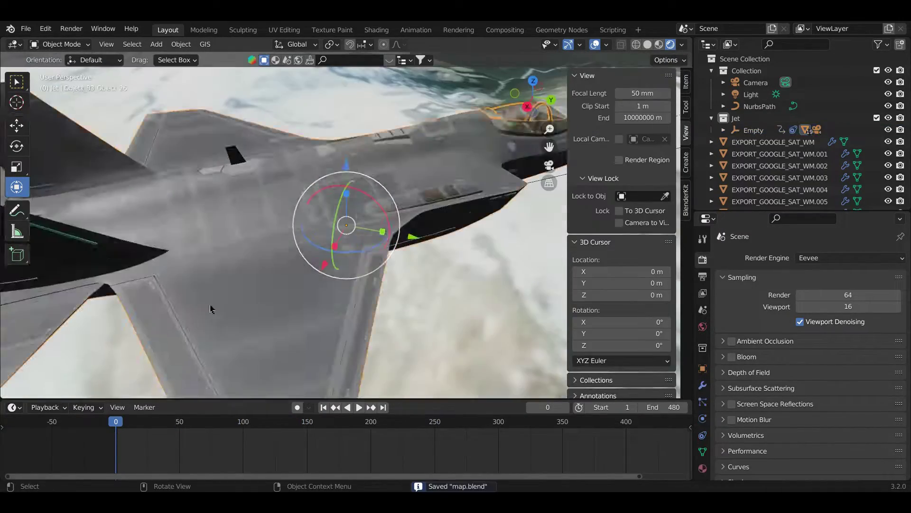
scroll(385, 298, down, 2)
click(404, 221)
key(KP_Decimal)
key(Tab)
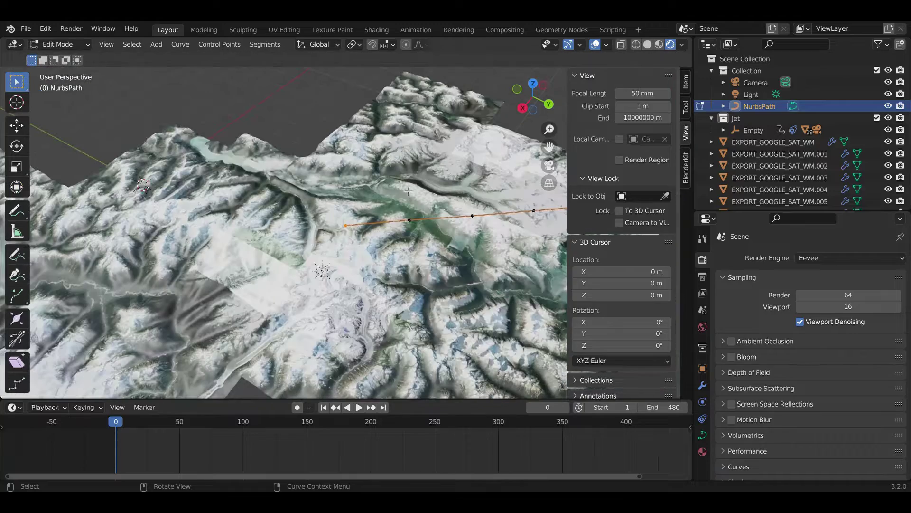
- From top view, move the path about 15366 m in X and -14068 m in Y, then save
click(707, 219)
click(328, 249)
key(KP_7)
key(g)
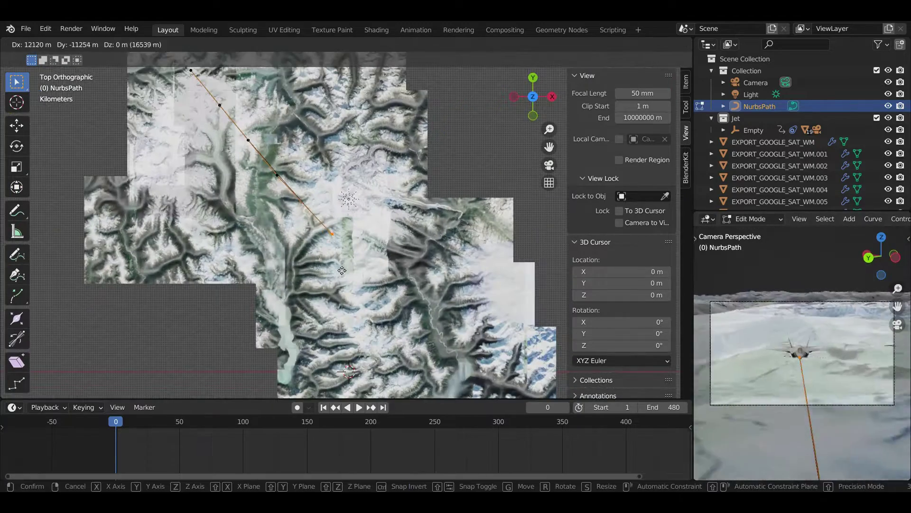
key(Return)
key(KP_0)
key(ctrl+s)
key(shift+F7)
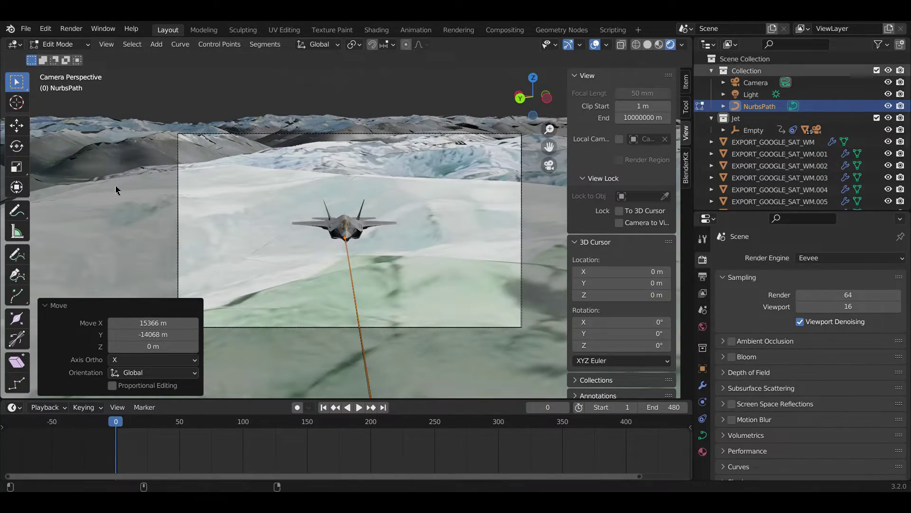
key(Tab)
- Play the jet along the moved path and select the jet's Empty
key(space)
middle_drag(384, 188, 387, 256)
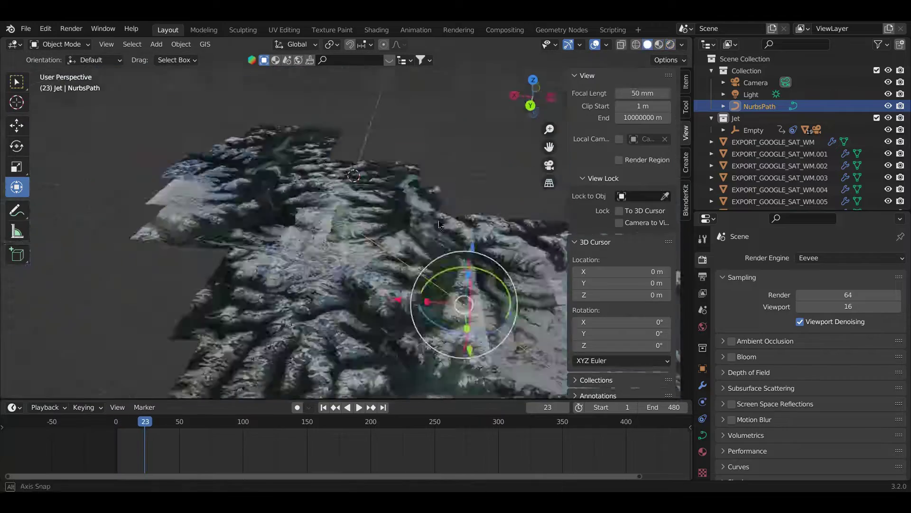
click(754, 130)
key(KP_Decimal)
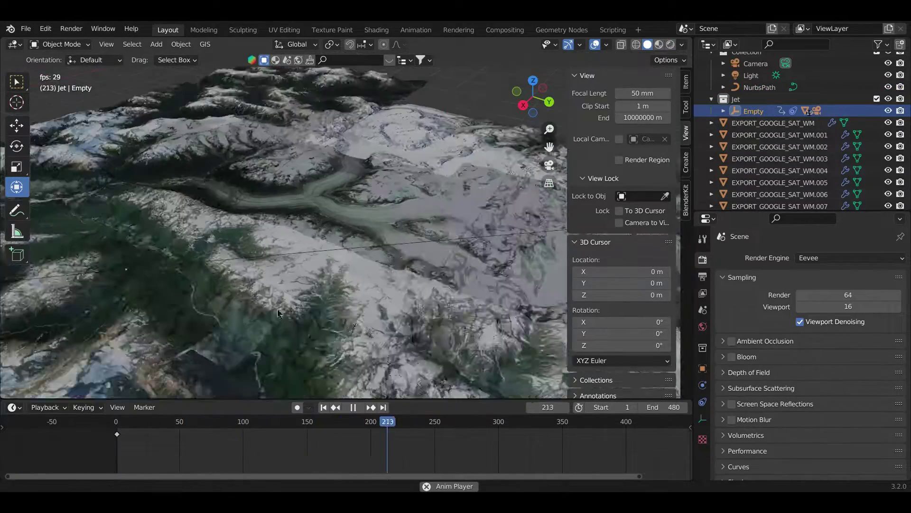
key(shift+Left)
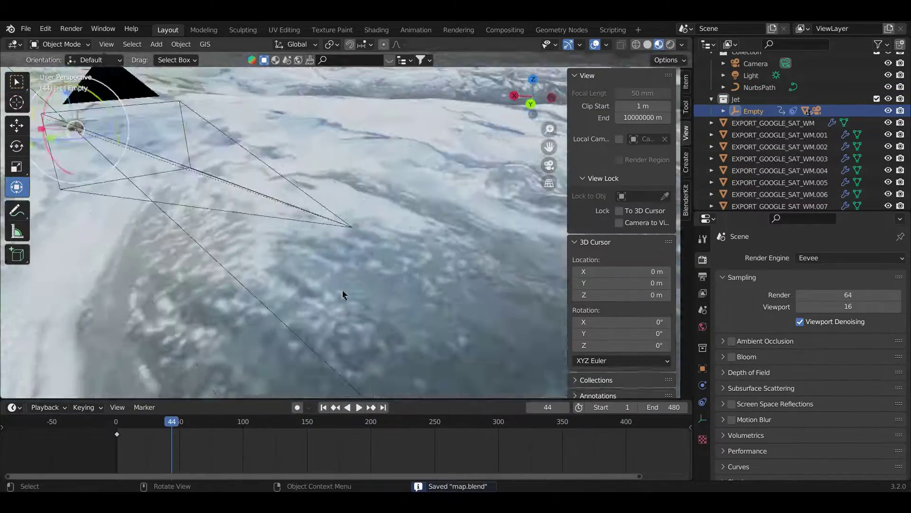
- Keyframe the Empty's Follow Path Offset Factor at frames 0 and 480, and save
click(703, 402)
key(space)
key(shift+Left)
click(297, 407)
key(ctrl+s)
middle_drag(288, 321, 333, 280)
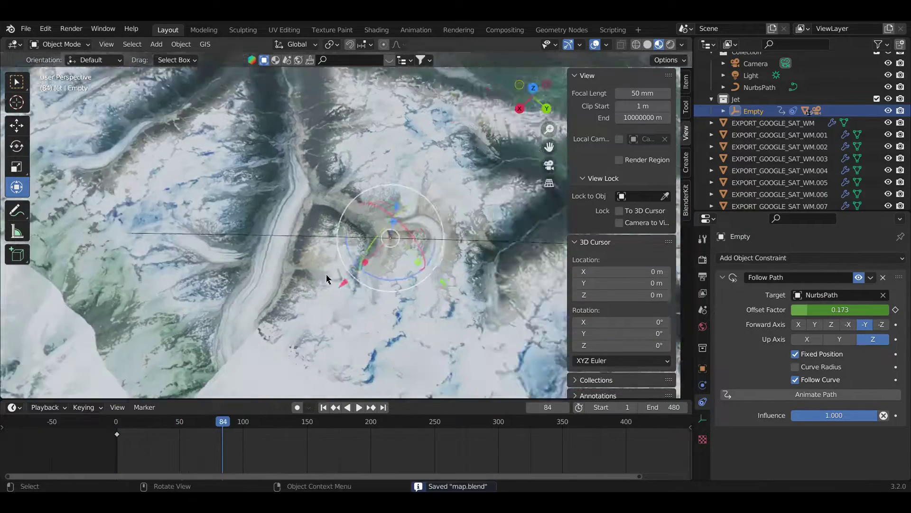
double_click(665, 407)
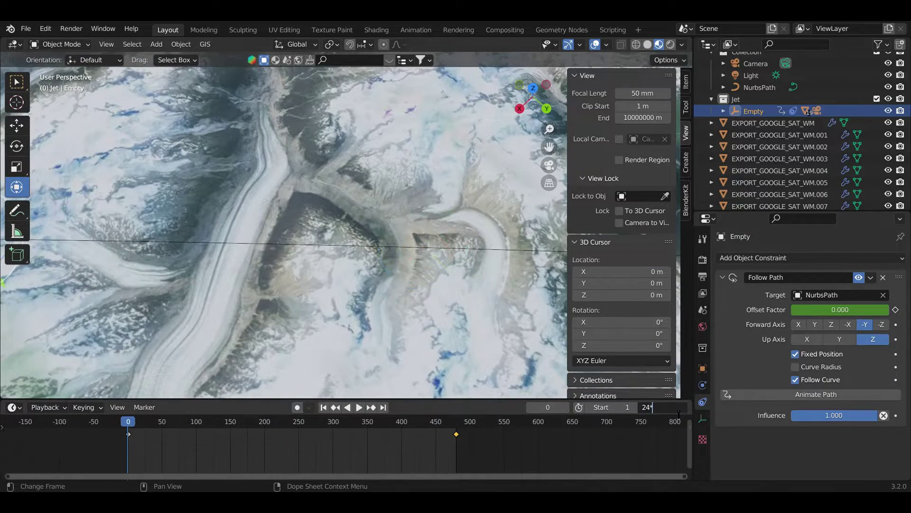
key(KP_0)
- Render with Cycles on GPU Compute and tilt the light to about 63° on X
click(702, 260)
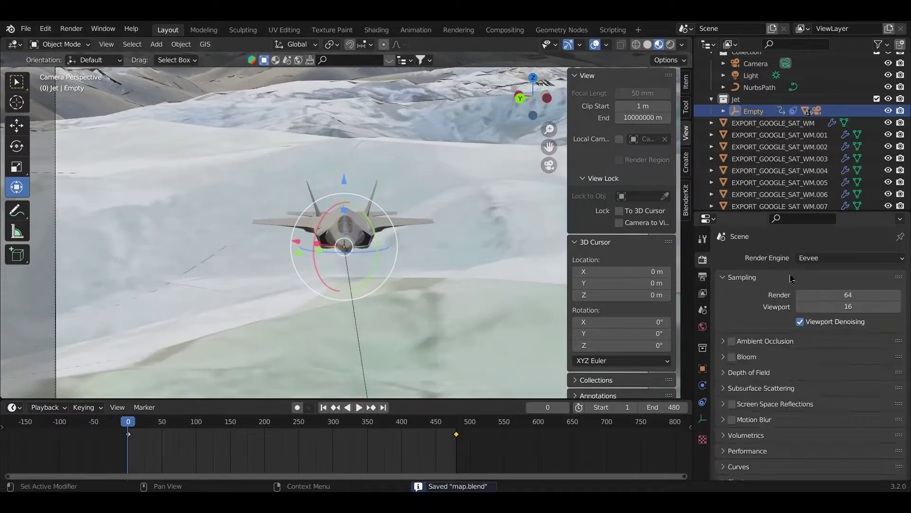
click(670, 44)
scroll(784, 119, up, 1)
click(751, 95)
click(686, 82)
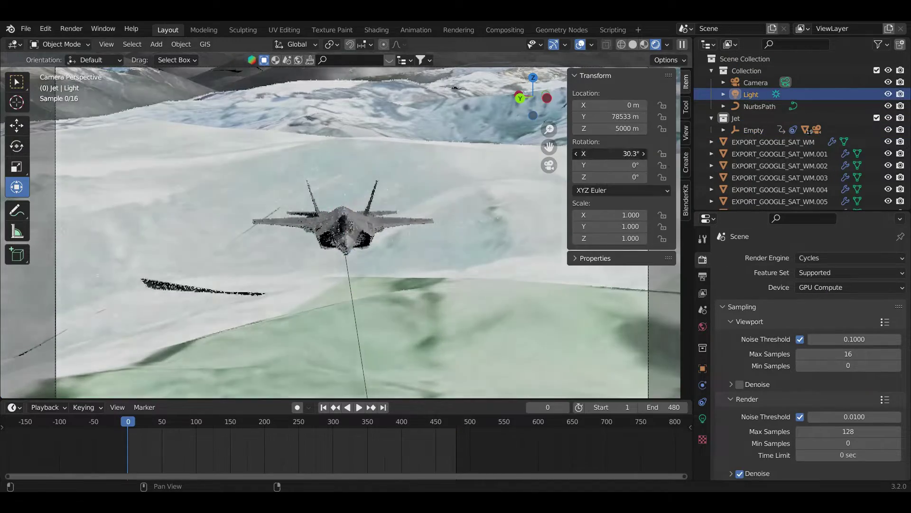
middle_drag(332, 214, 372, 203)
key(KP_0)
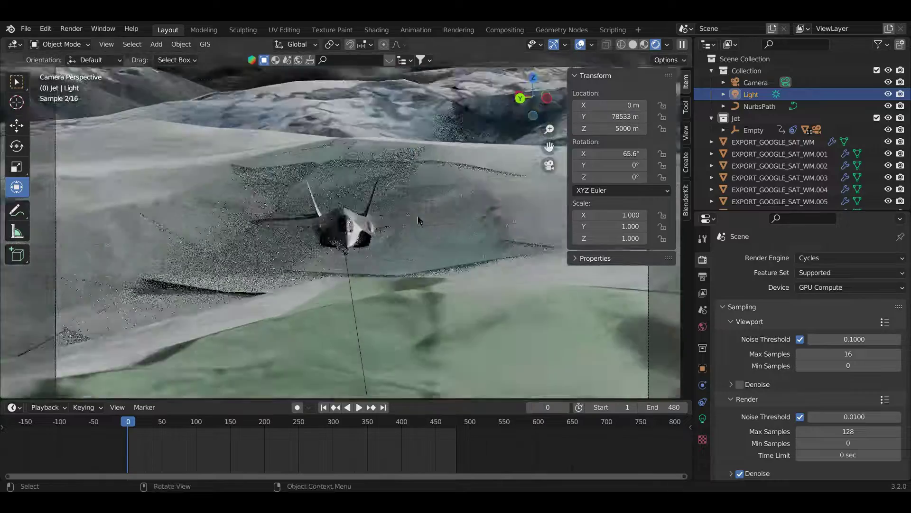
mouse_move(613, 154)
mouse_down()
mouse_move(637, 154)
mouse_move(622, 154)
mouse_move(636, 165)
mouse_move(598, 153)
mouse_up()
key(ctrl+s)
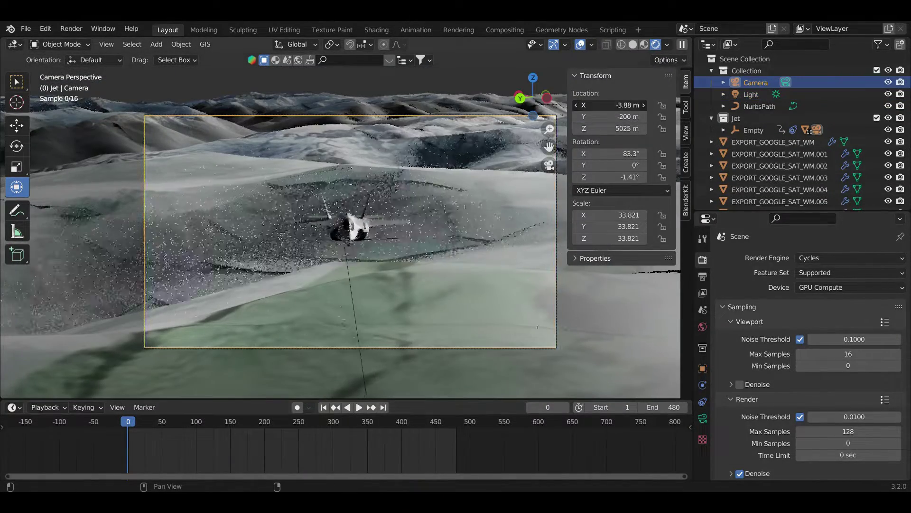
- Place the camera at Y -150 m with an X rotation of 81.5°
text(-150)
key(Return)
drag(612, 153, 604, 153)
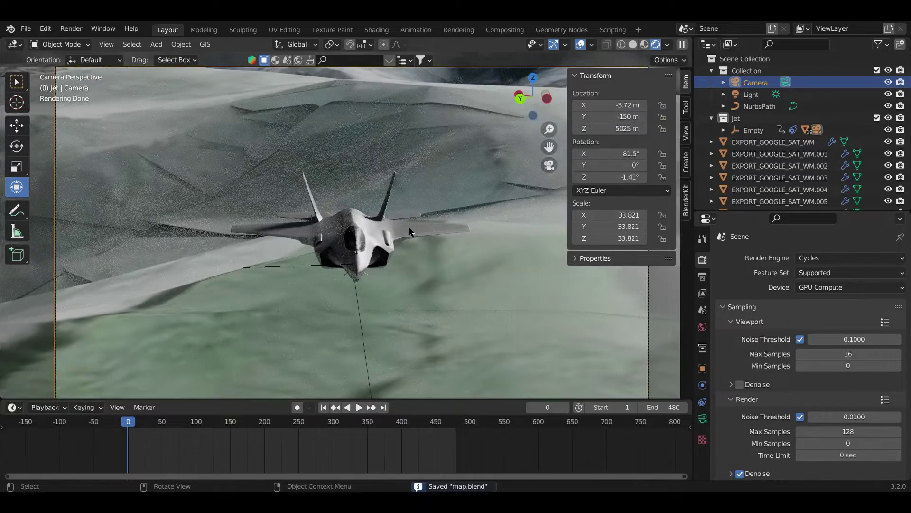
click(311, 271)
- Insert rotation keyframes on the jet's Empty at frames 38 and 46, and save
click(753, 130)
right_click(247, 275)
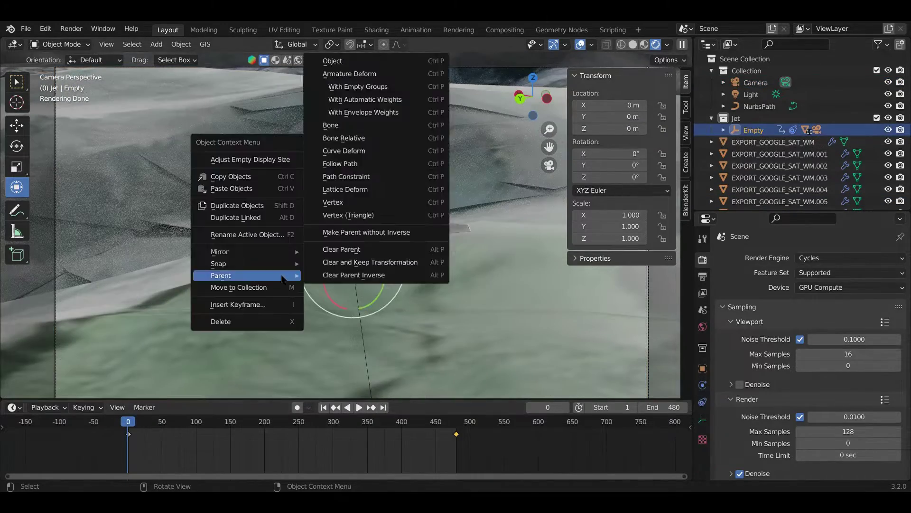
key(Escape)
key(Right)
key(Right)
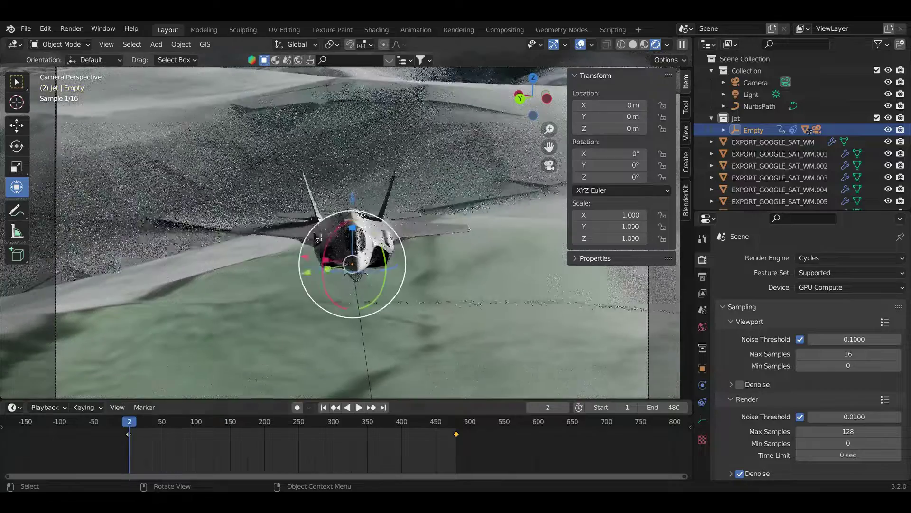
right_click(280, 278)
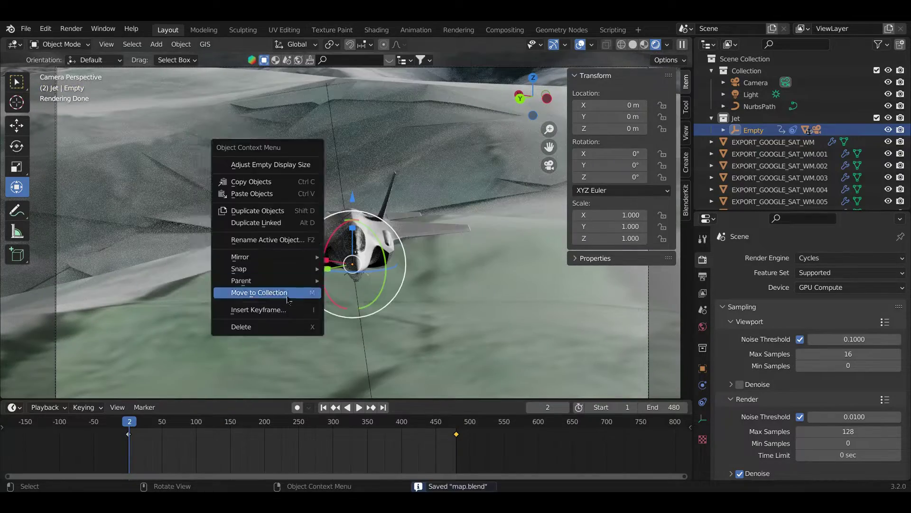
key(Escape)
scroll(218, 441, up, 5)
click(220, 429)
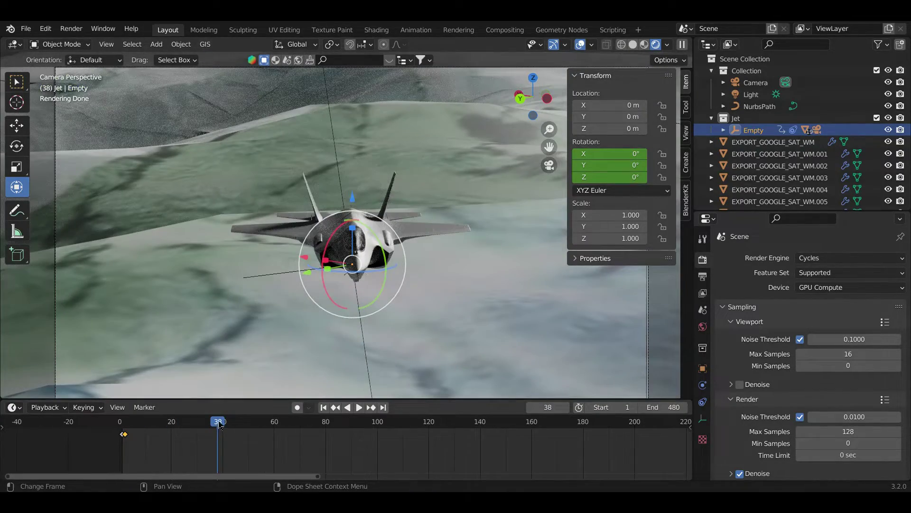
click(278, 329)
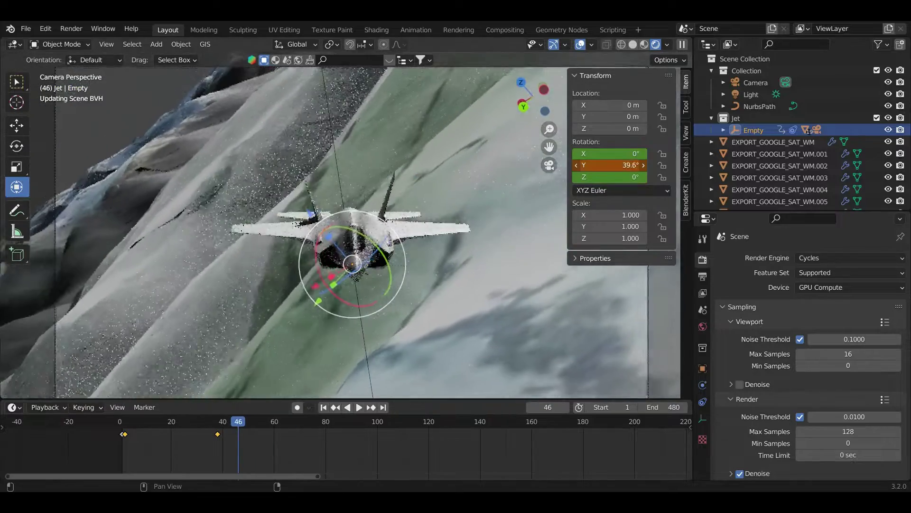
click(260, 289)
key(ctrl+s)
key(shift+ctrl+space)
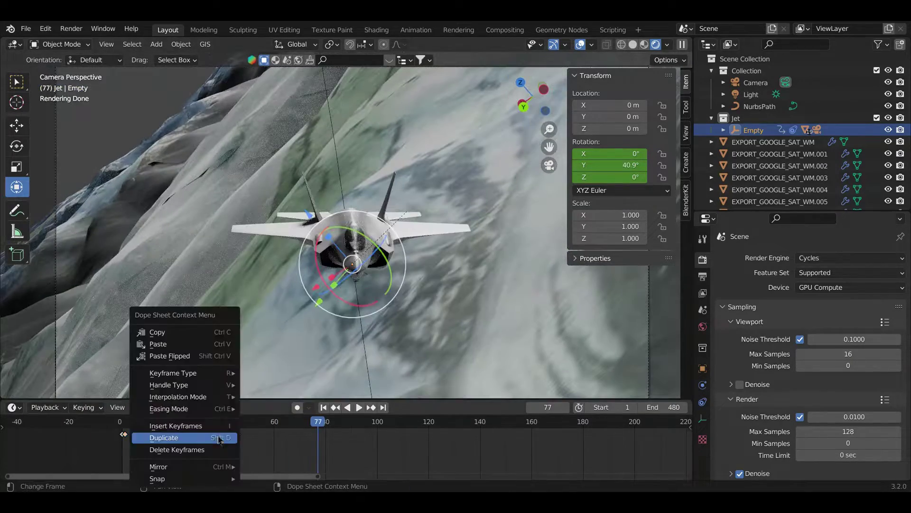
- Duplicate the rotation key, move it from frame 46 to 54, and play it back
click(365, 318)
scroll(220, 450, up, 2)
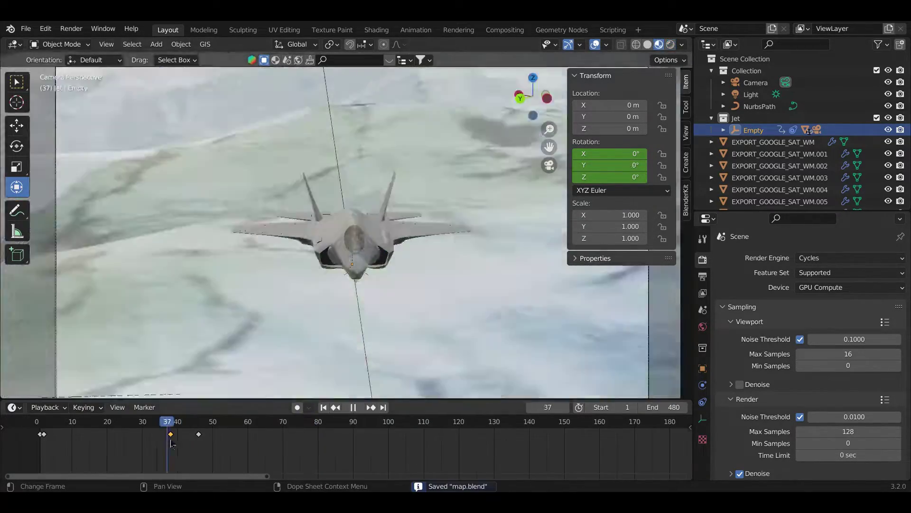
drag(198, 434, 227, 434)
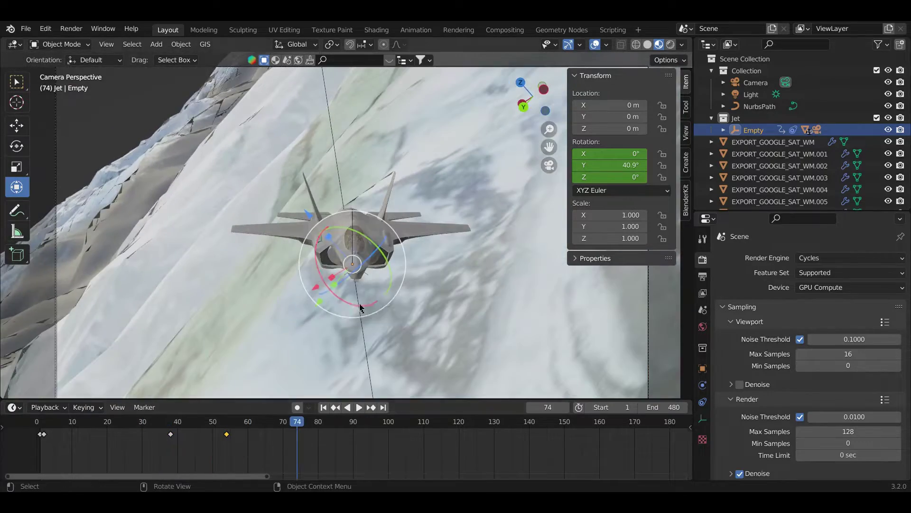
key(shift+ctrl+space)
key(shift+ctrl+space)
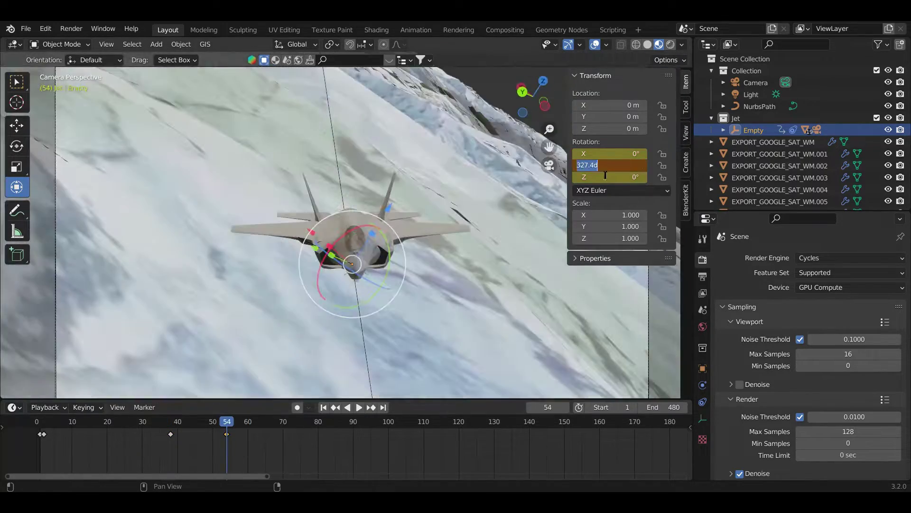
key(ctrl+s)
click(228, 437)
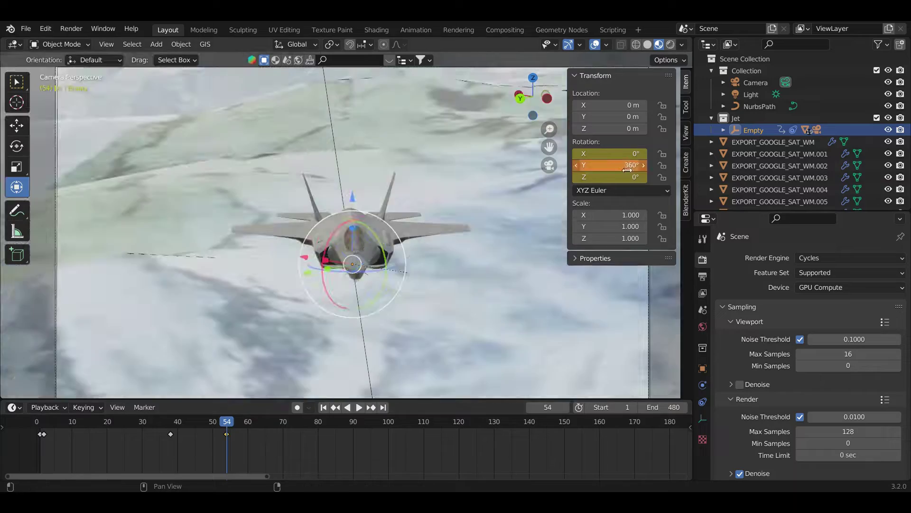
key(ctrl+s)
- Delete the Empty's barrel-roll rotation keyframes, leaving only the Follow Path offset keys
right_click(375, 203)
drag(153, 429, 148, 429)
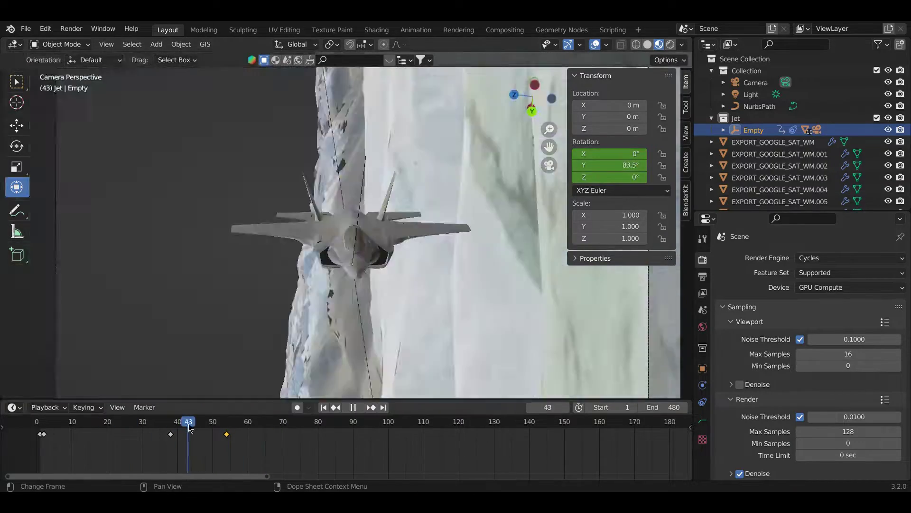
key(Delete)
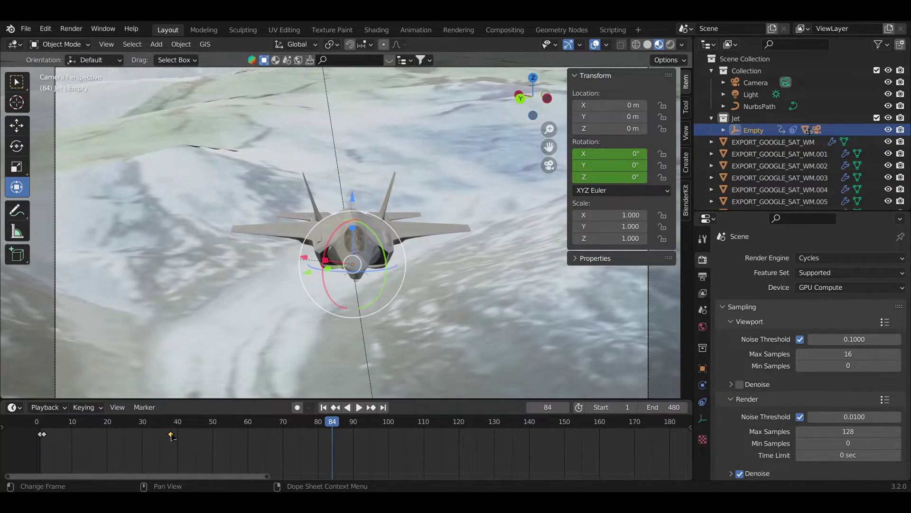
click(152, 434)
click(705, 401)
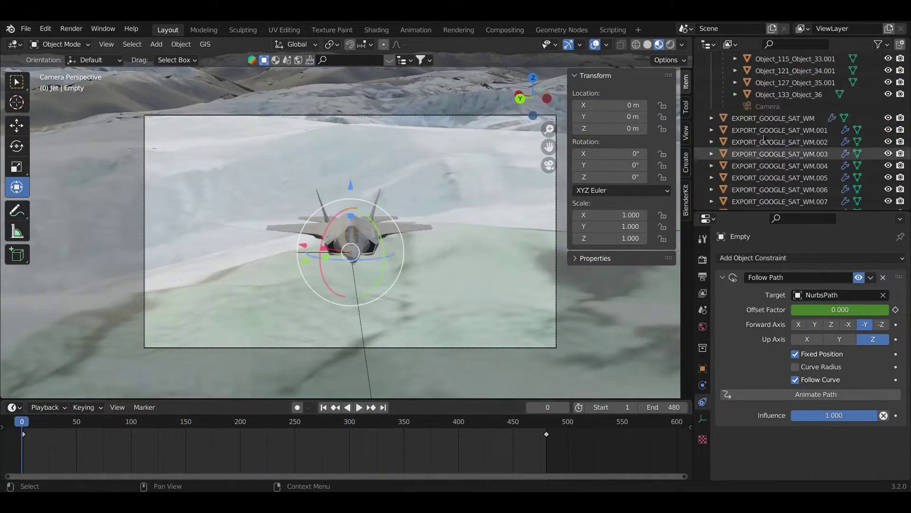
- Keyframe the Camera's location and rotation at frame 0, then location at frame 40
scroll(765, 138, up, 5)
click(755, 83)
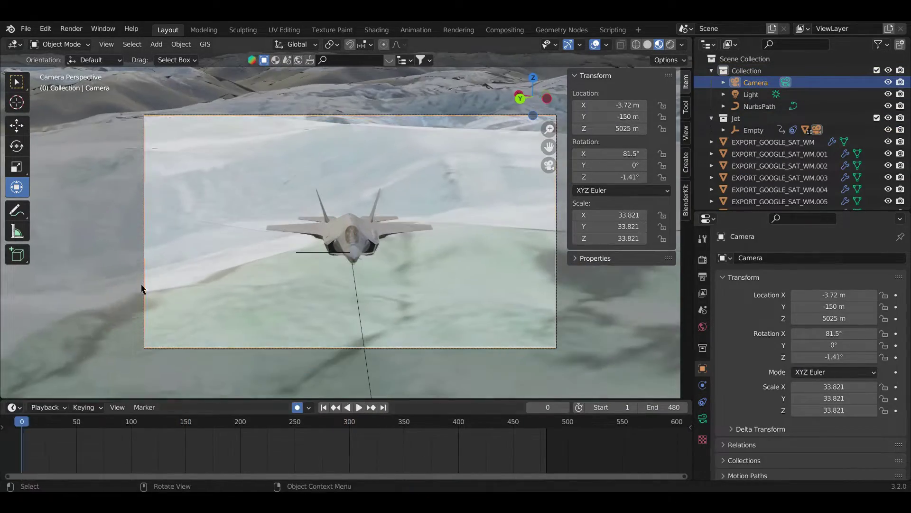
key(i)
click(117, 281)
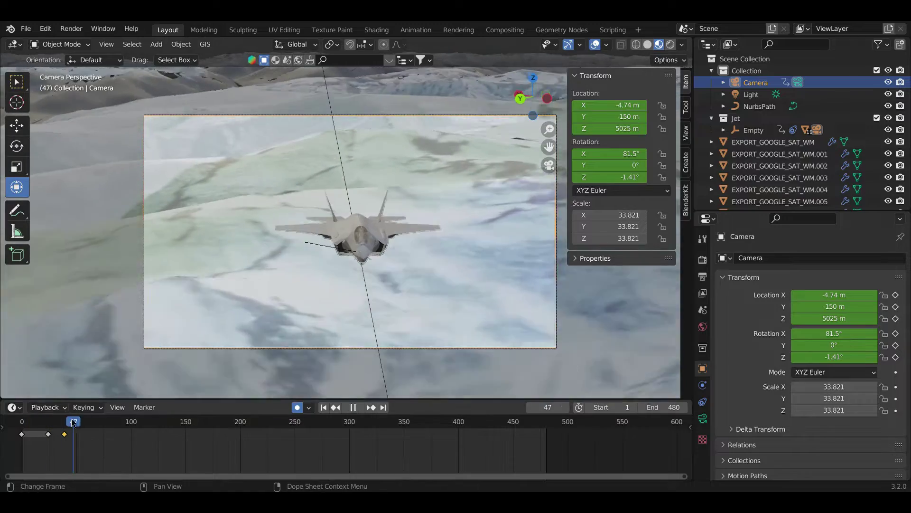
key(space)
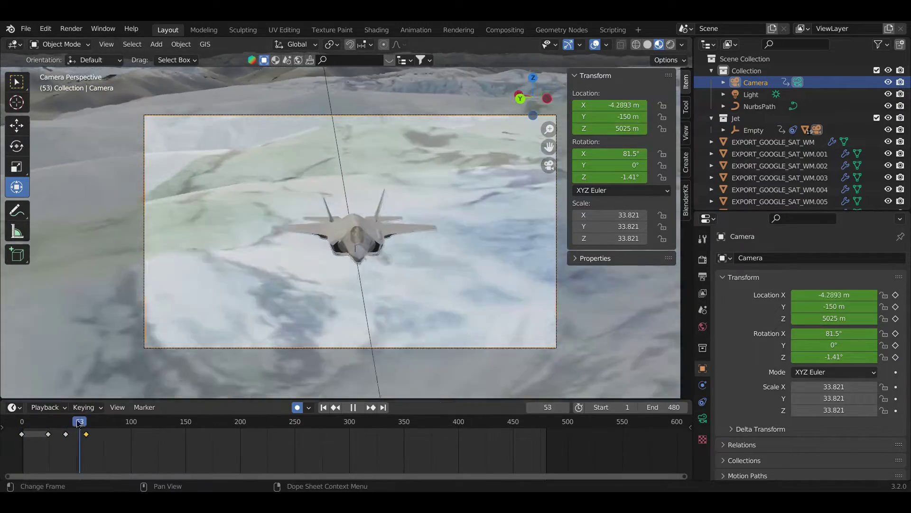
click(66, 424)
key(i)
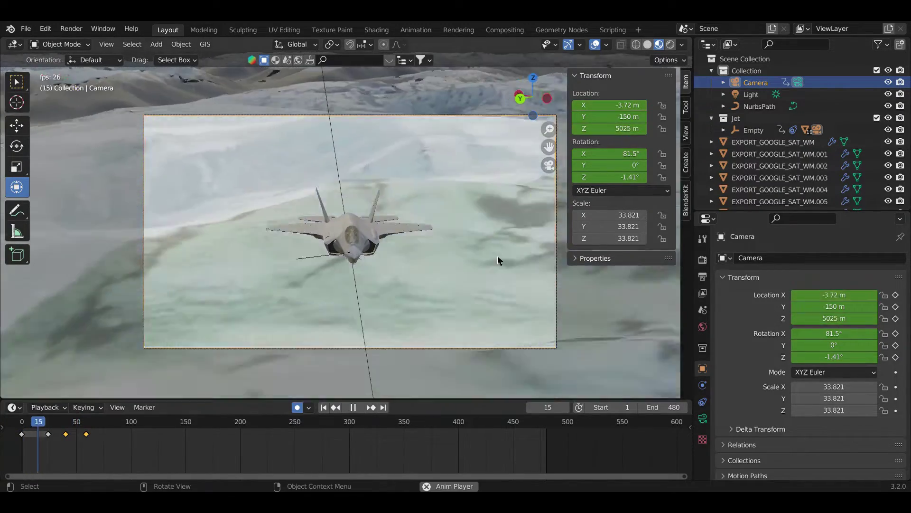
- Try a camera keyframe near frame 124, then undo it
click(87, 448)
drag(68, 421, 152, 438)
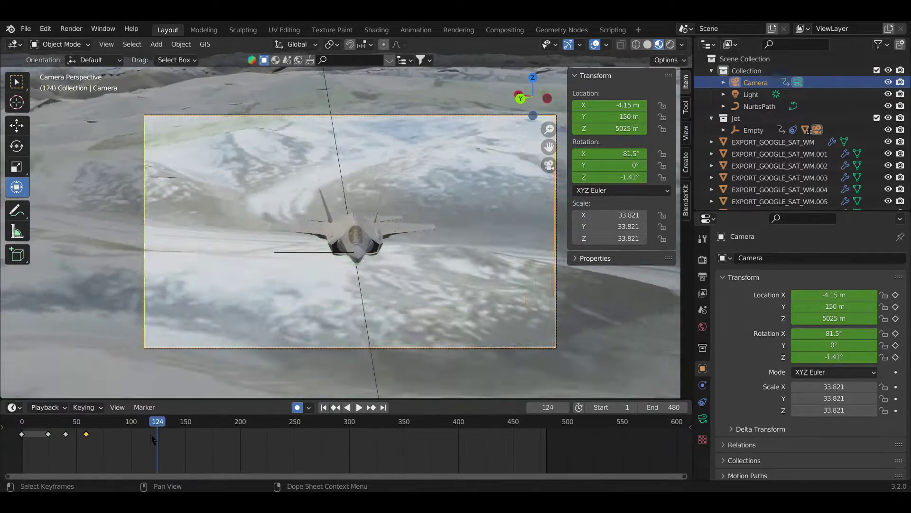
right_click(152, 438)
click(152, 435)
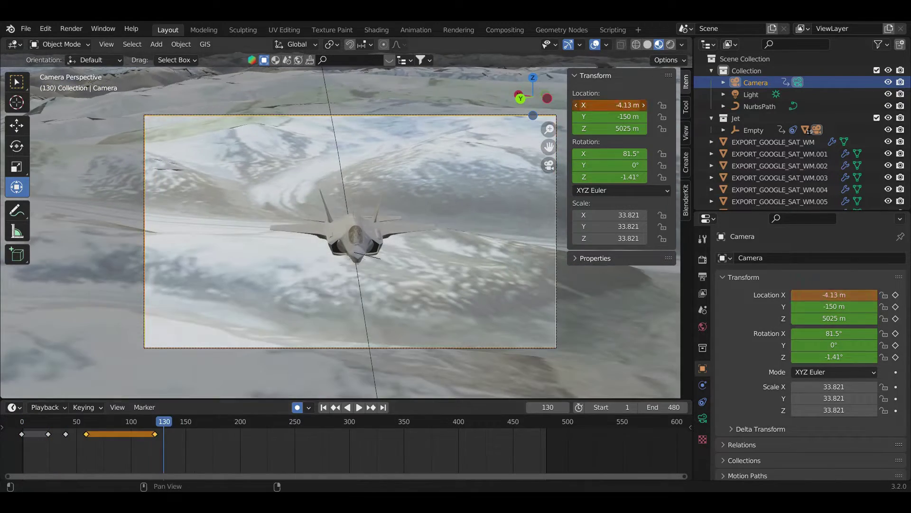
key(ctrl+z)
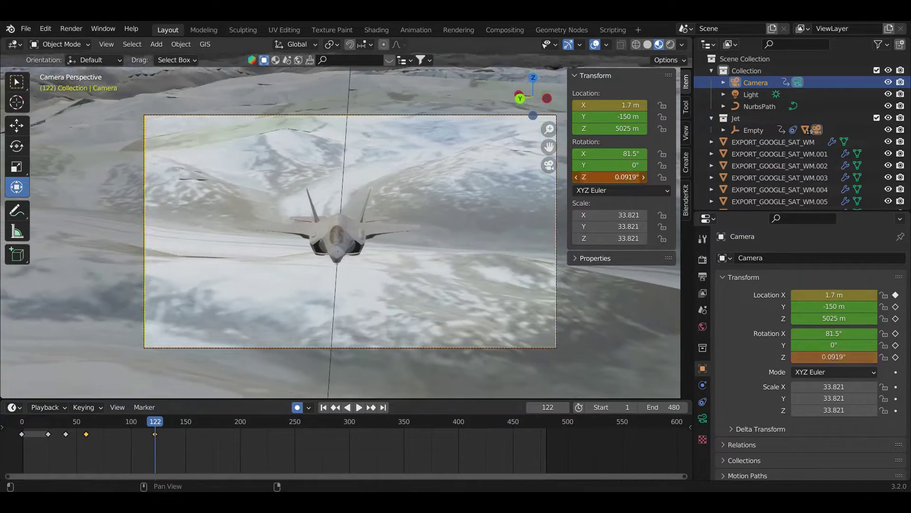
- Play and scrub frames 100-122 to preview the camera shake
key(space)
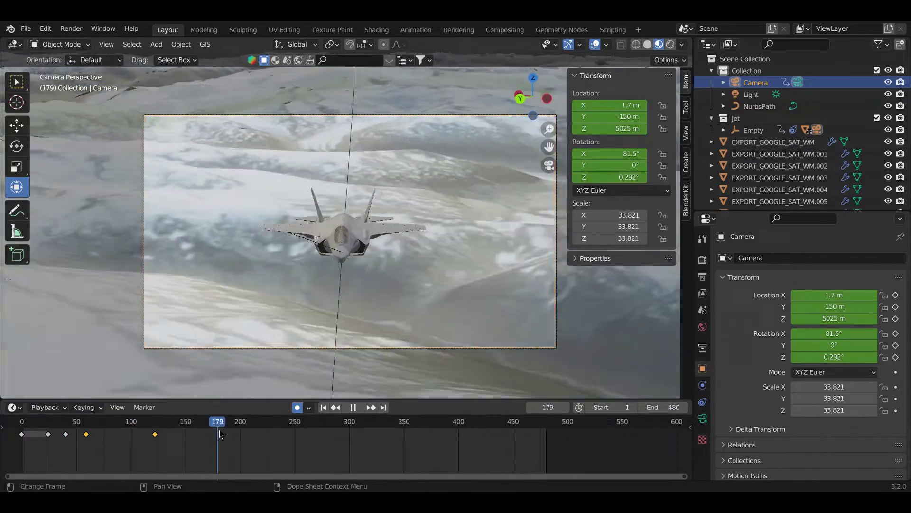
drag(221, 434, 185, 409)
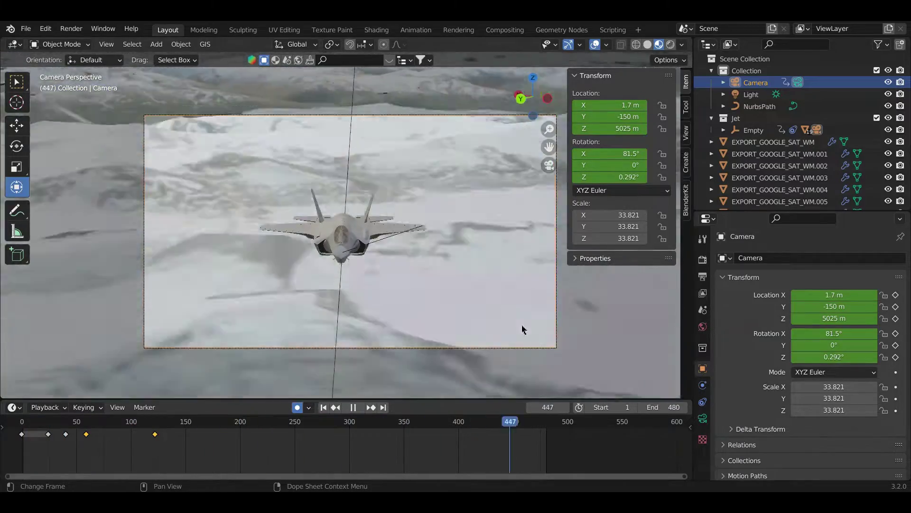
key(space)
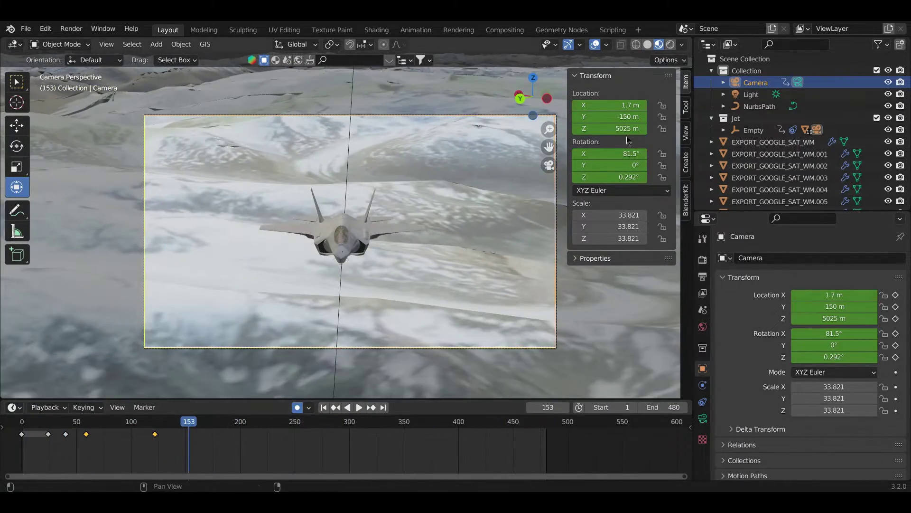
click(135, 434)
key(space)
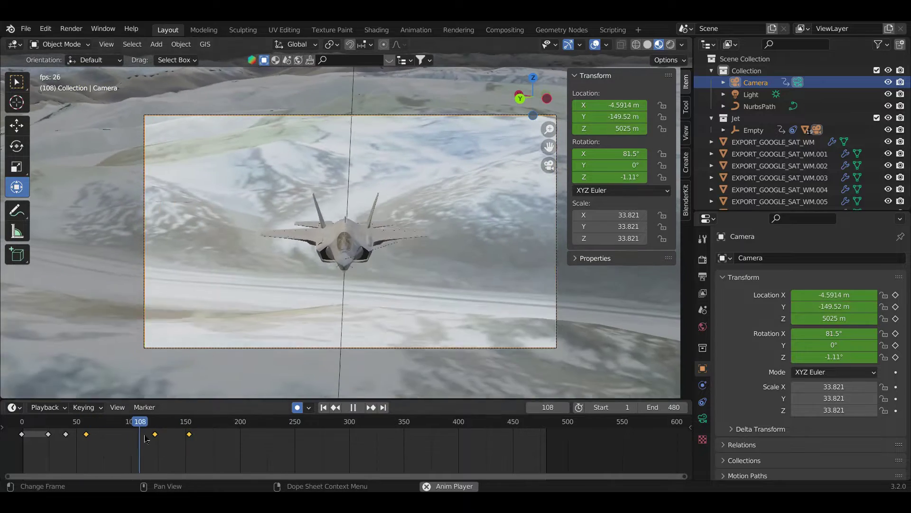
click(155, 420)
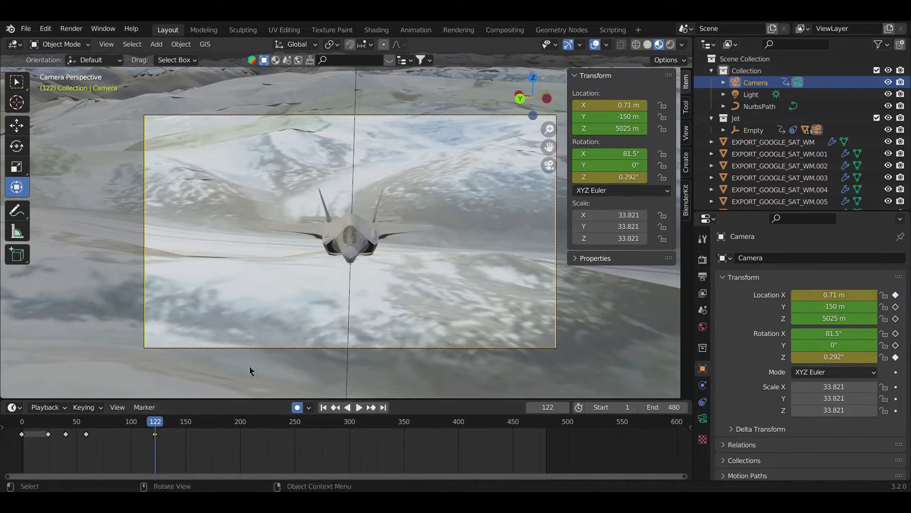
drag(152, 434, 131, 435)
- Insert camera shake keyframes around frames 100-101, then advance toward frame 160
right_click(354, 220)
click(354, 219)
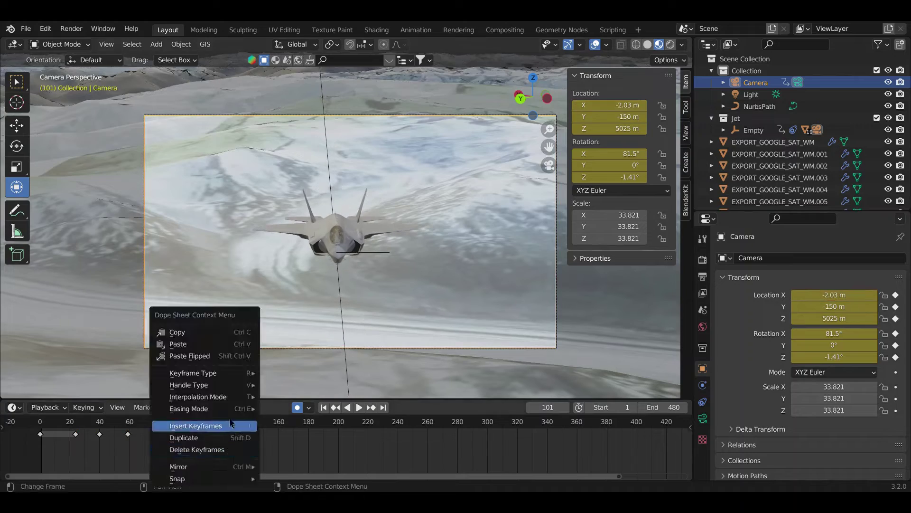
click(231, 426)
click(239, 423)
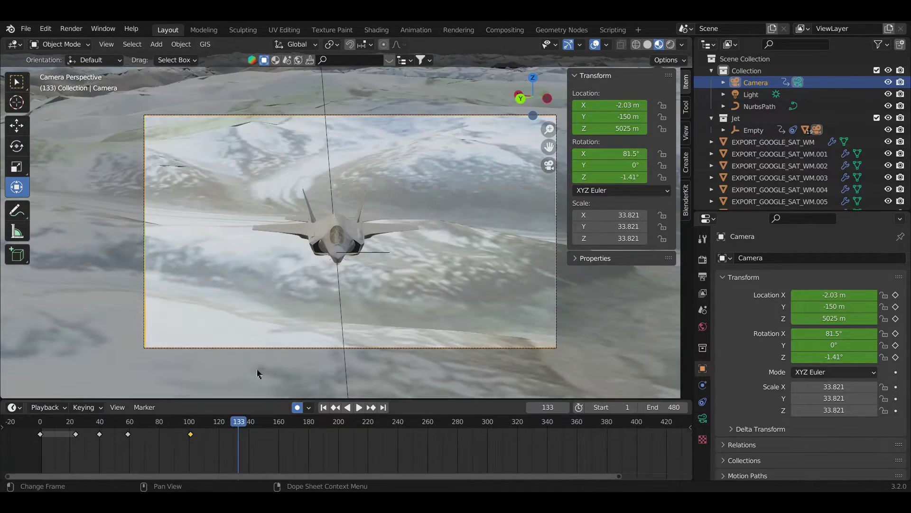
mouse_move(245, 423)
mouse_down()
mouse_move(274, 423)
mouse_move(204, 422)
mouse_move(281, 422)
mouse_up()
key(i)
key(space)
key(Escape)
- Add camera keyframes at frames 159 and 264, and save
scroll(309, 430, up, 3)
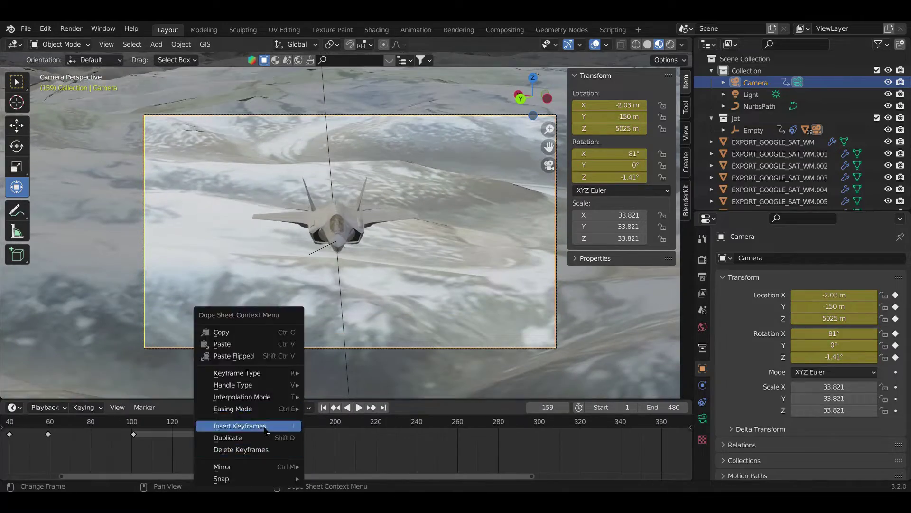
click(265, 431)
scroll(265, 441, down, 3)
key(space)
scroll(424, 298, up, 2)
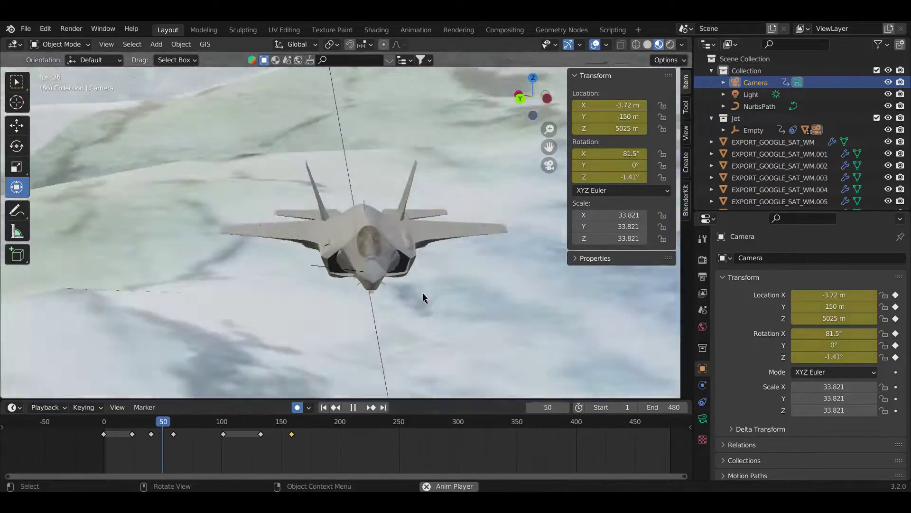
scroll(424, 298, down, 3)
key(space)
key(i)
key(ctrl+s)
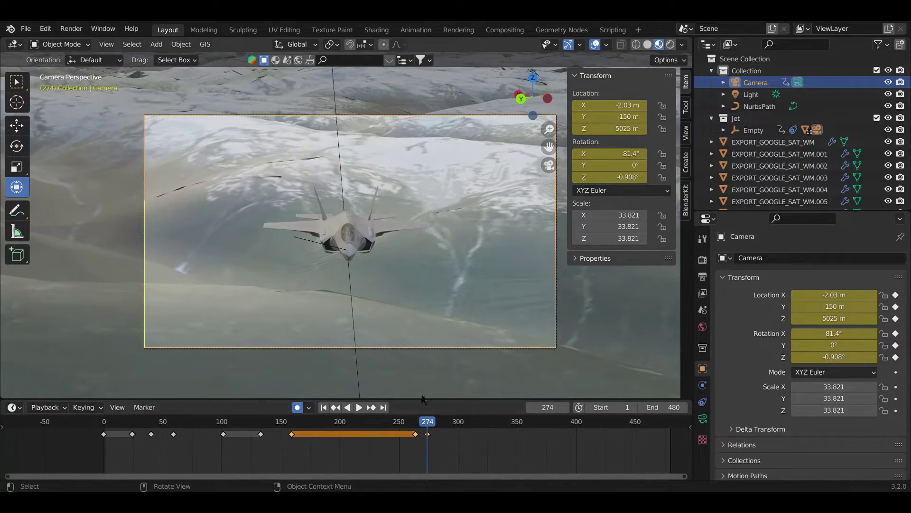
- Shift the later camera keys 23 frames earlier and add a key at frame 390
click(360, 408)
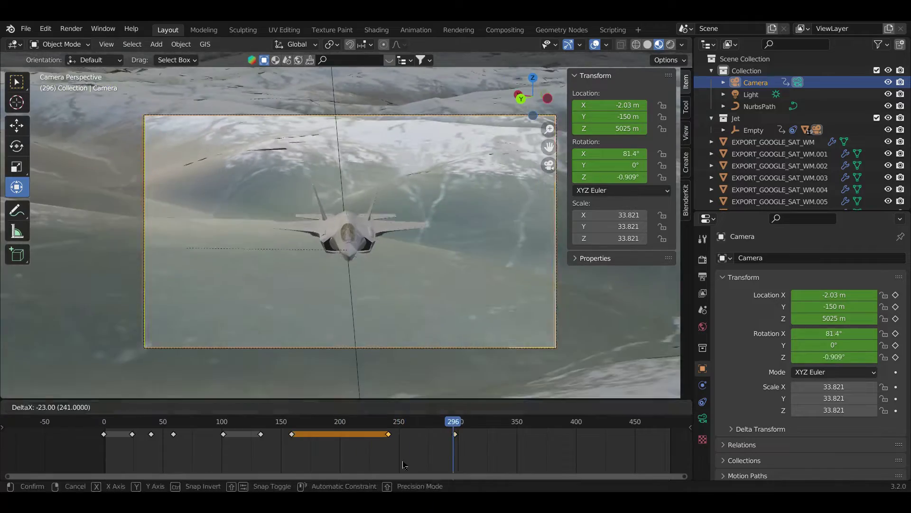
click(404, 464)
key(space)
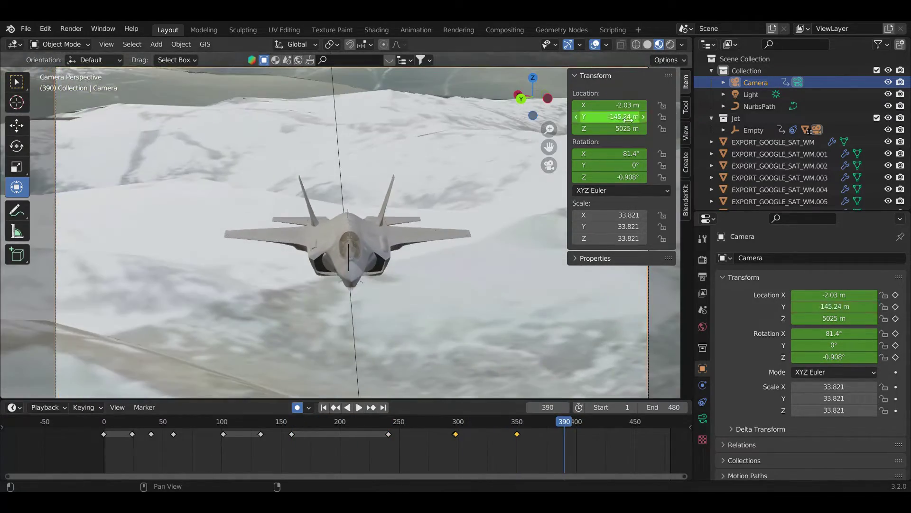
key(i)
drag(350, 421, 565, 417)
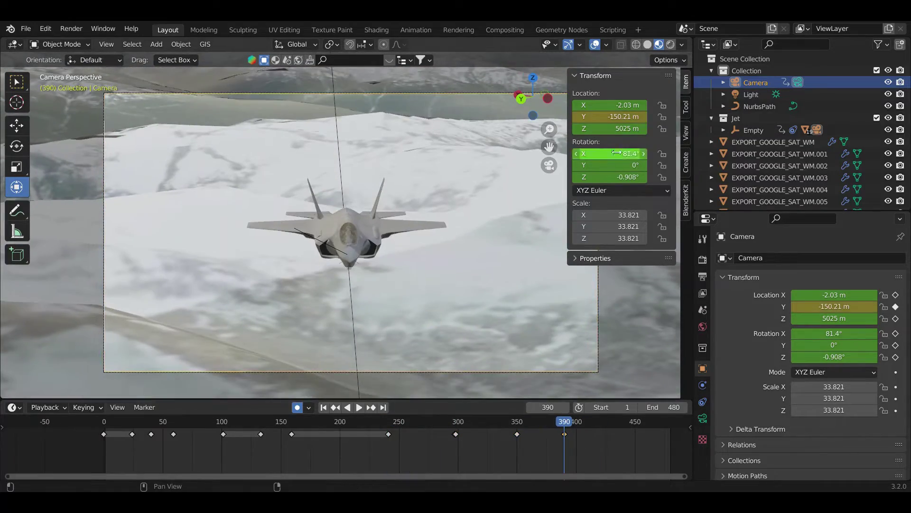
- Play the finished camera-shake animation and save it as map.blend
key(ctrl+s)
key(space)
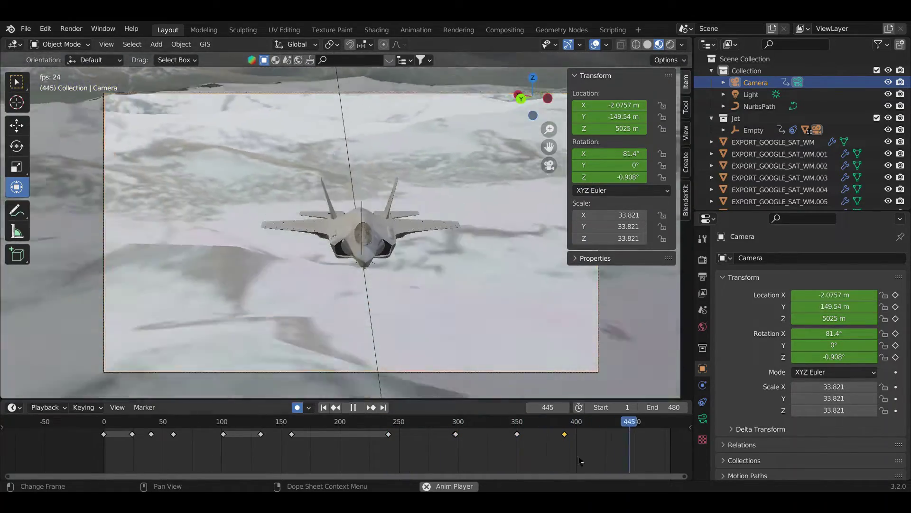
scroll(345, 283, down, 2)
scroll(347, 297, down, 1)
key(ctrl+s)
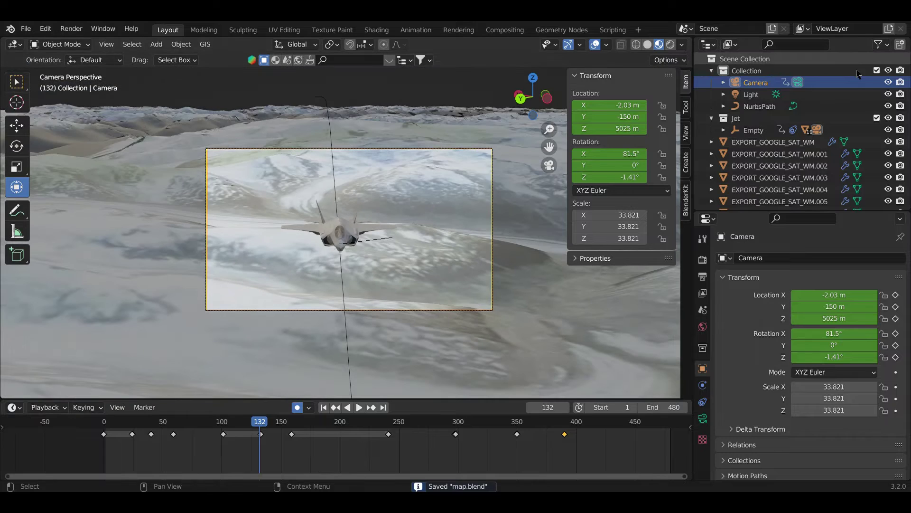